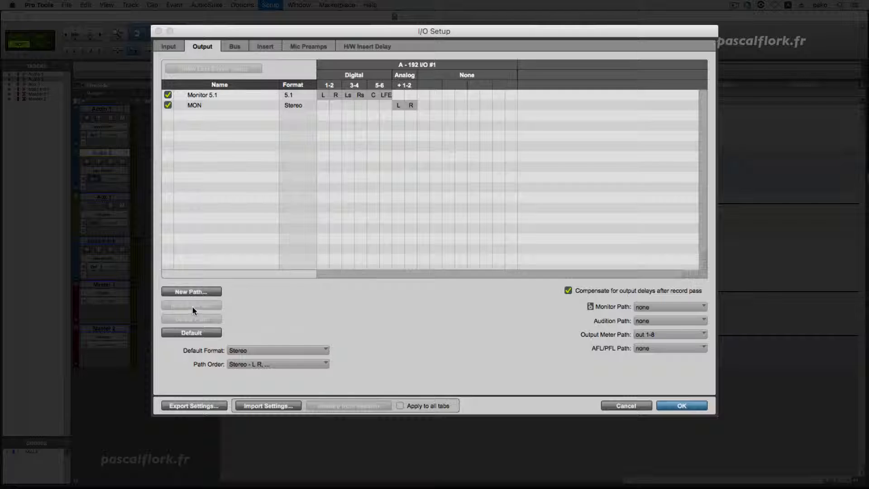
Examine the Monitor 5.1 output path and the sub-paths listed under its bus in the I/O Setup
{"action": "left_click", "coordinate": [211, 95]}
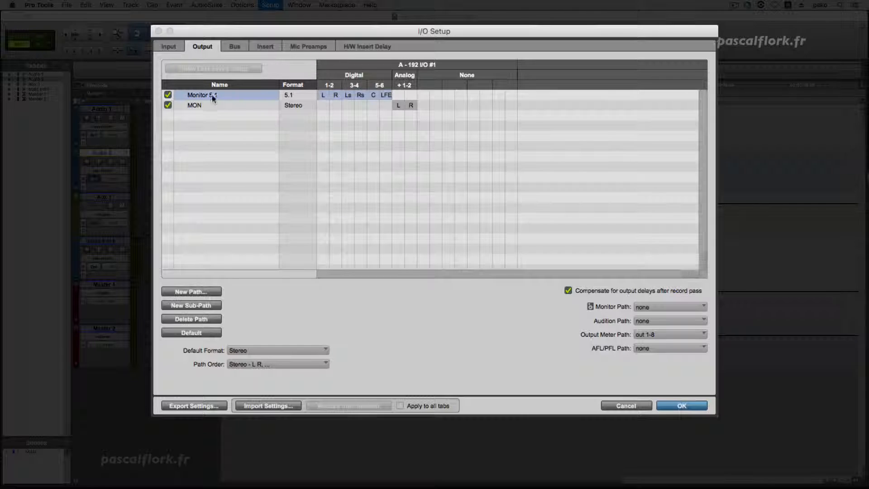
{"action": "left_click", "coordinate": [200, 306]}
{"action": "left_click", "coordinate": [236, 46]}
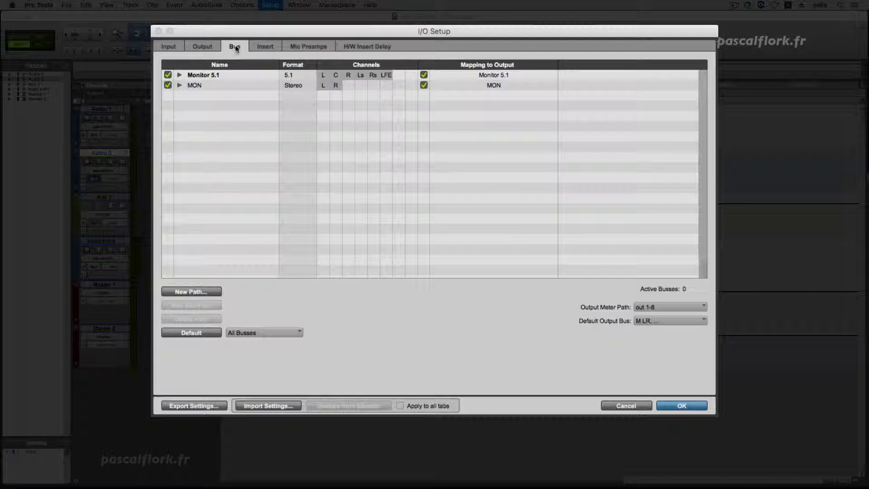
{"action": "left_click", "coordinate": [180, 75]}
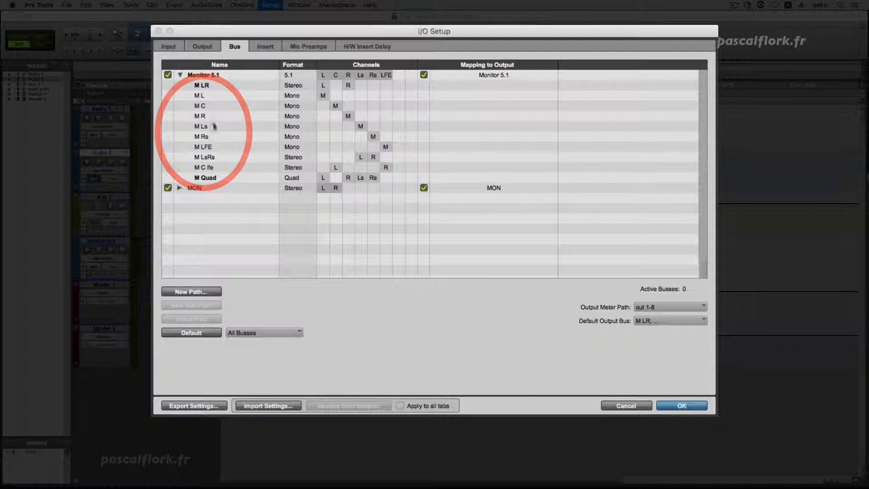
{"action": "left_click", "coordinate": [179, 76]}
Delete all existing output paths, Monitor 5.1 and MON, from the I/O Setup
{"action": "left_click", "coordinate": [204, 49]}
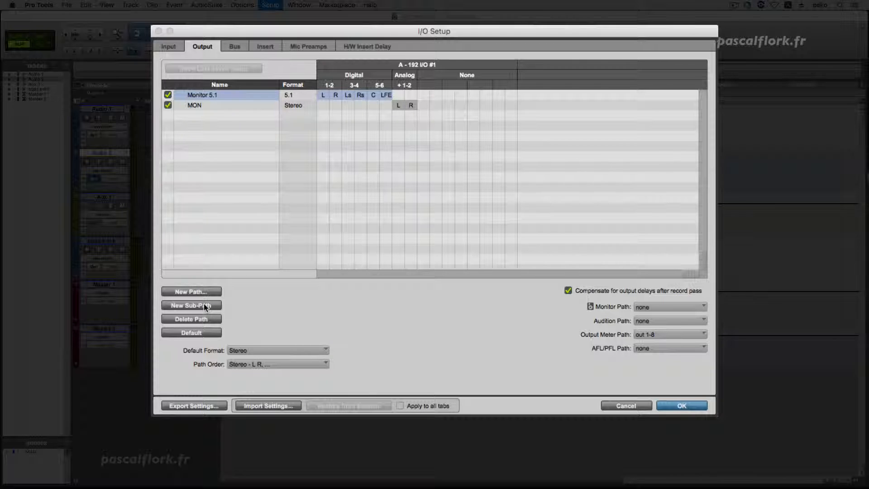
{"action": "left_click", "coordinate": [239, 102], "text": "shift"}
{"action": "key", "text": "BackSpace"}
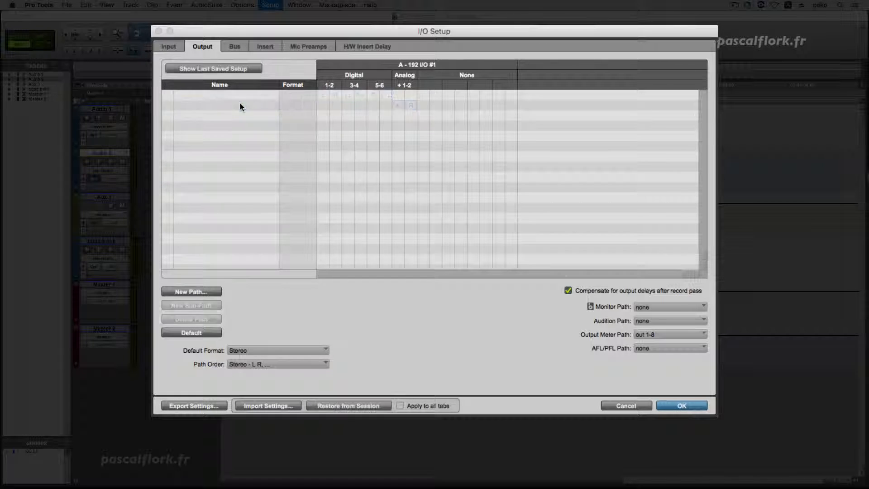
Create one new 5.1 output path named Monitor 5.1 with default channel assignments
{"action": "left_click", "coordinate": [180, 291]}
{"action": "left_click", "coordinate": [381, 167]}
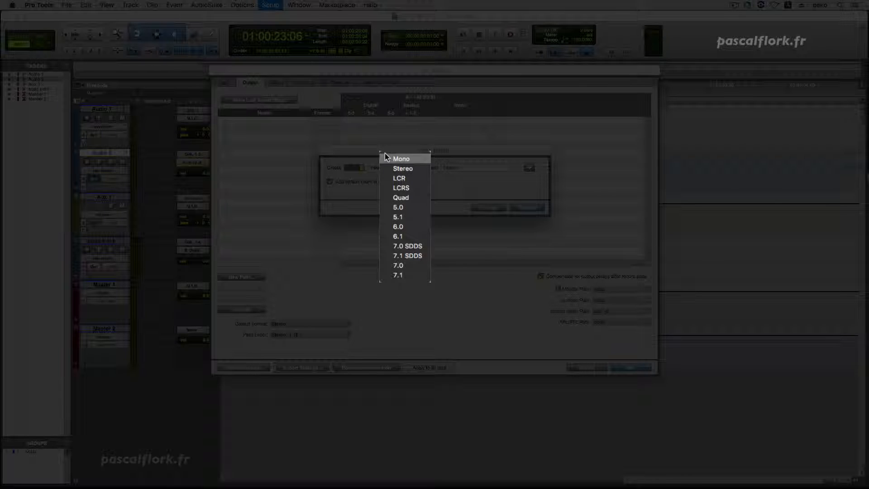
{"action": "left_click", "coordinate": [406, 217]}
{"action": "left_click", "coordinate": [472, 160]}
{"action": "type", "text": "Monitor 5."}
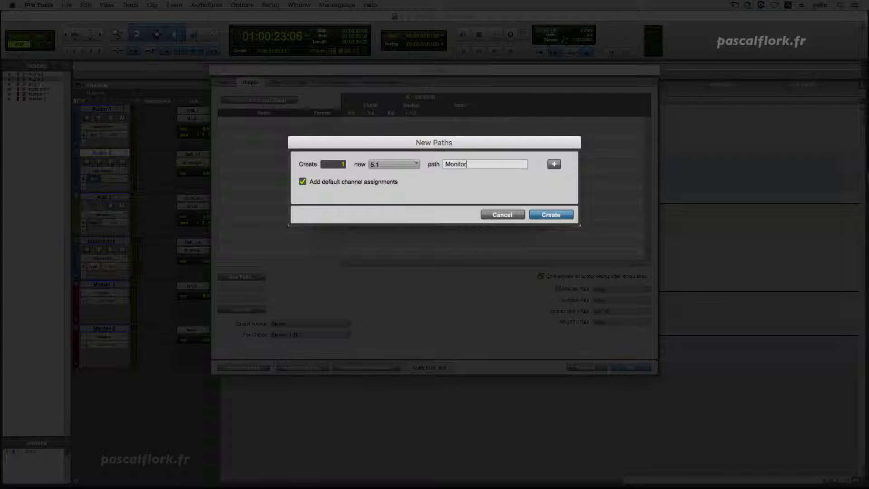
{"action": "type", "text": "1"}
{"action": "left_click", "coordinate": [550, 213]}
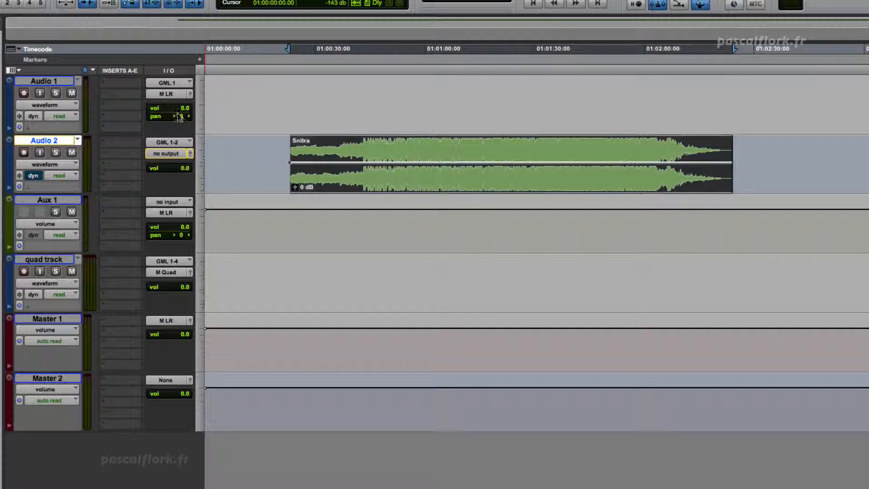
Route Audio 1's output to the Monitor 5.1 path and check that path's sub-paths in the bus list
{"action": "left_click", "coordinate": [166, 94]}
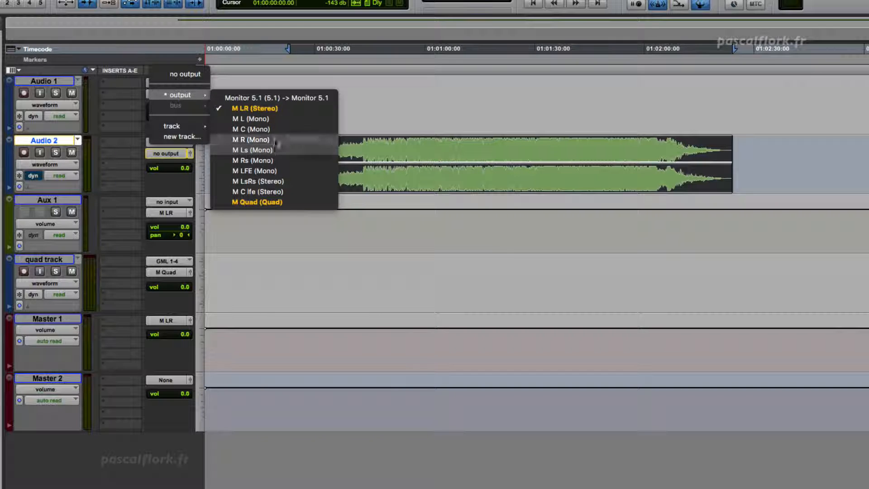
{"action": "left_click", "coordinate": [284, 99]}
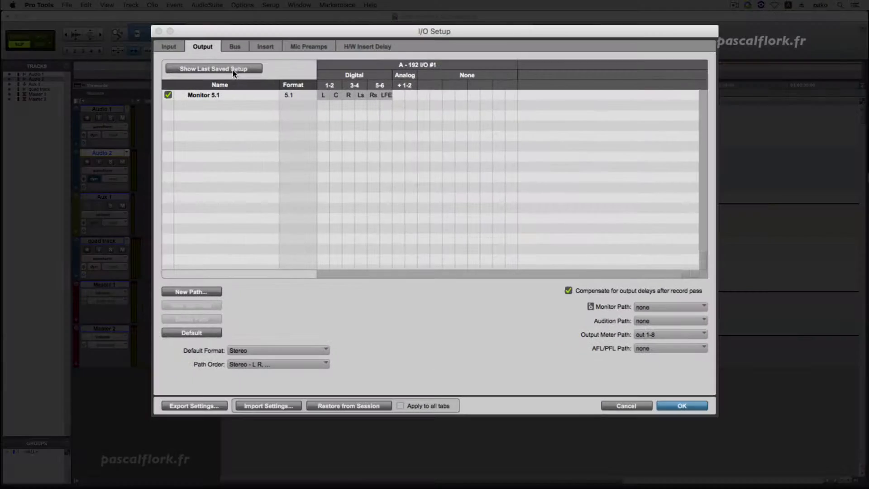
{"action": "left_click", "coordinate": [232, 44]}
{"action": "left_click", "coordinate": [180, 75]}
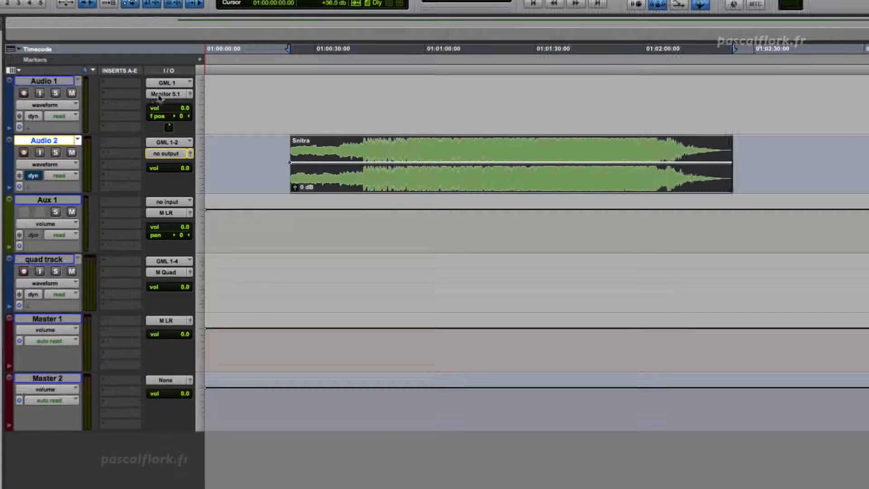
Route Audio 1's output to the mono M C sub-path and Audio 2's output to the stereo M LR sub-path
{"action": "left_click", "coordinate": [159, 96]}
{"action": "mouse_move", "coordinate": [181, 94]}
{"action": "left_click", "coordinate": [305, 131]}
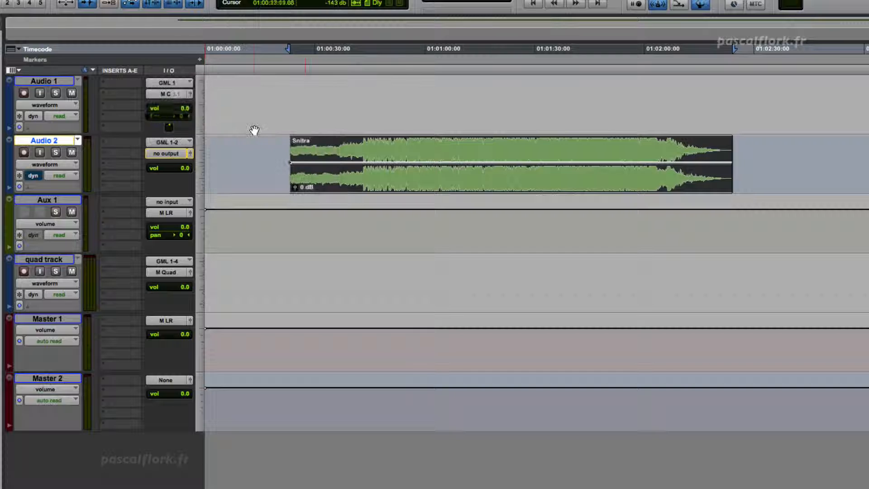
{"action": "left_click", "coordinate": [160, 155]}
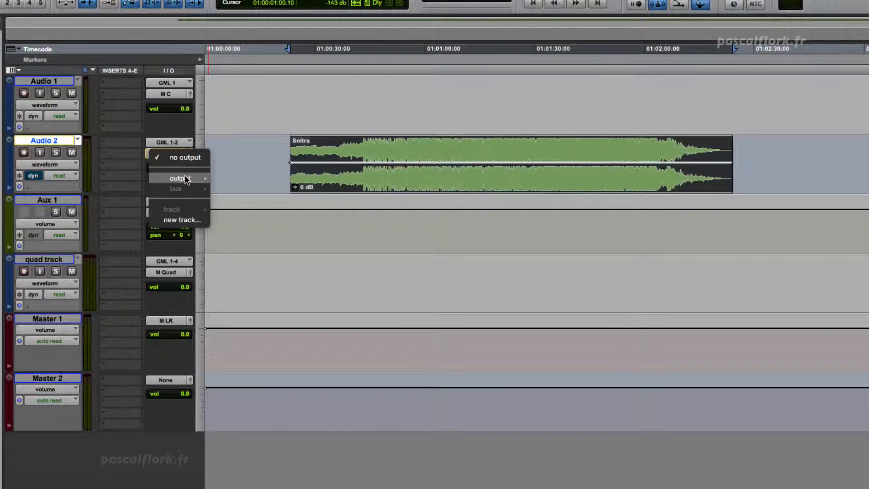
{"action": "mouse_move", "coordinate": [183, 178]}
{"action": "left_click", "coordinate": [280, 194]}
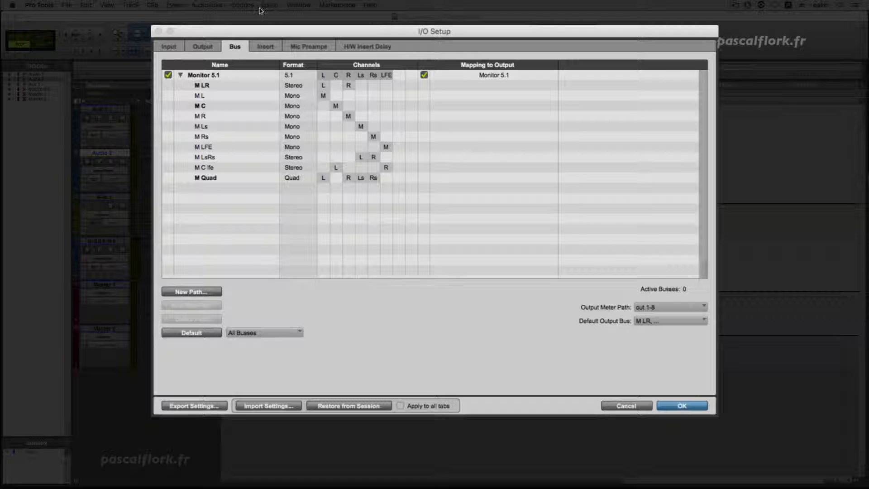
Create a stereo sub-path named Mon ST 1 under the Monitor 5.1 output path with default channel assignments
{"action": "left_click", "coordinate": [180, 74]}
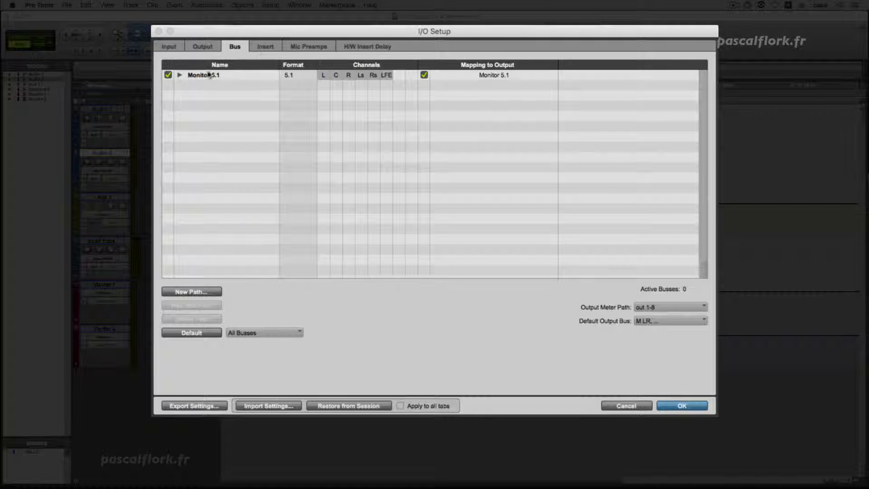
{"action": "left_click", "coordinate": [207, 47]}
{"action": "left_click", "coordinate": [202, 96]}
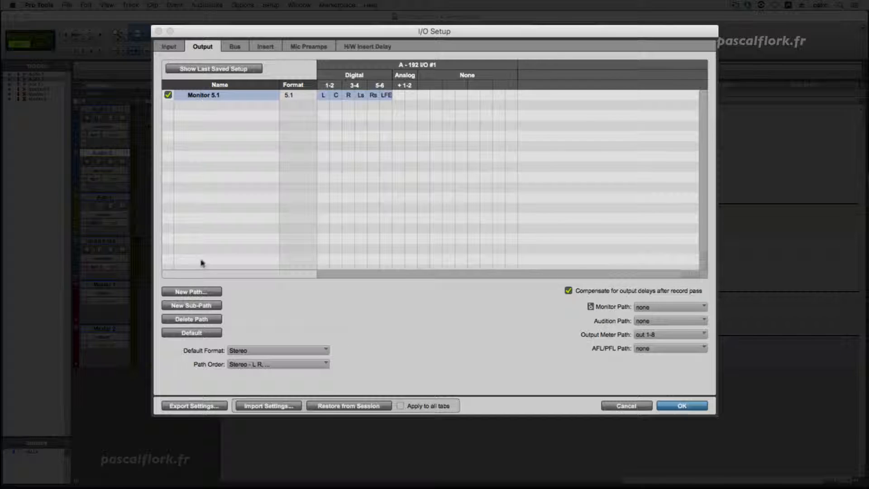
{"action": "left_click", "coordinate": [196, 305]}
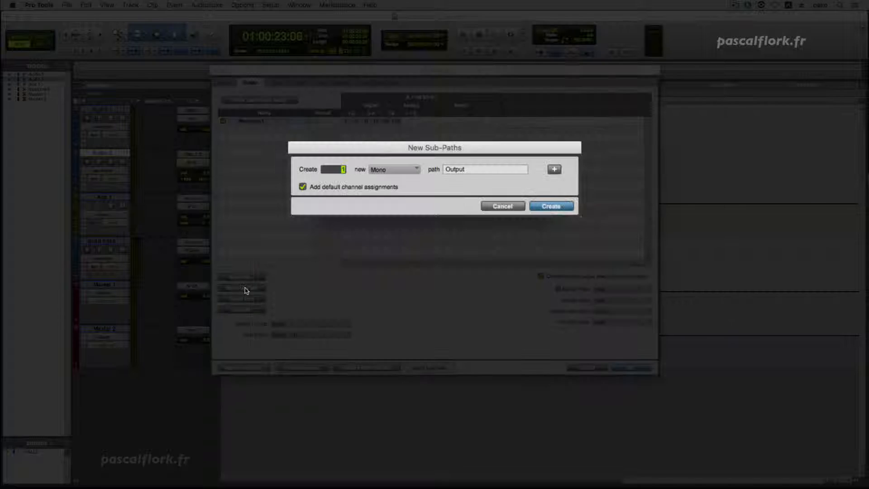
{"action": "left_click", "coordinate": [393, 169]}
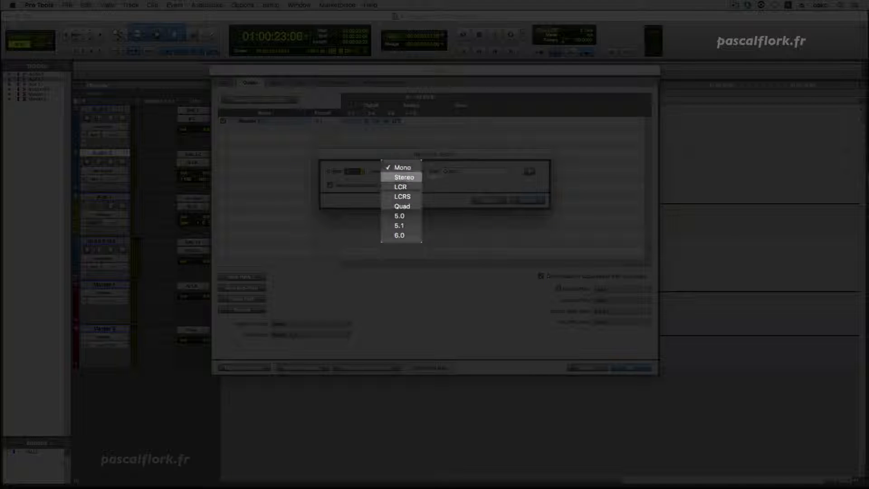
{"action": "left_click", "coordinate": [405, 177]}
{"action": "double_click", "coordinate": [479, 167]}
{"action": "type", "text": "Mon ST"}
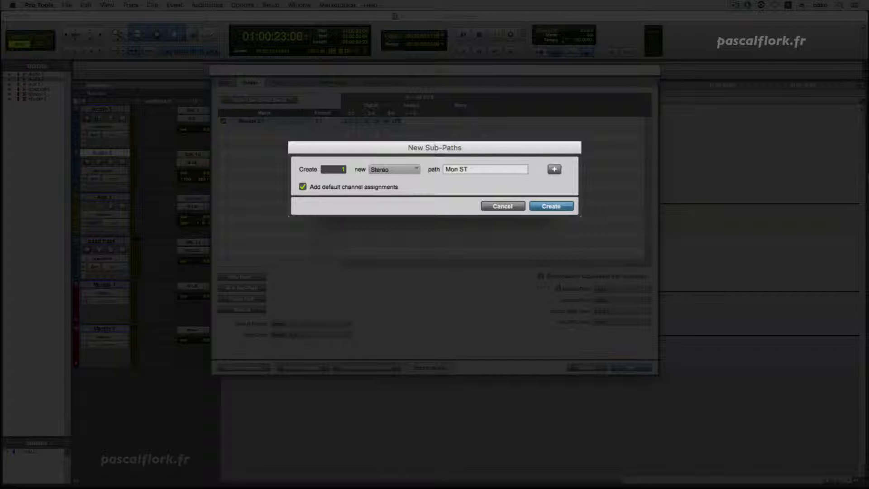
{"action": "key", "text": "Return"}
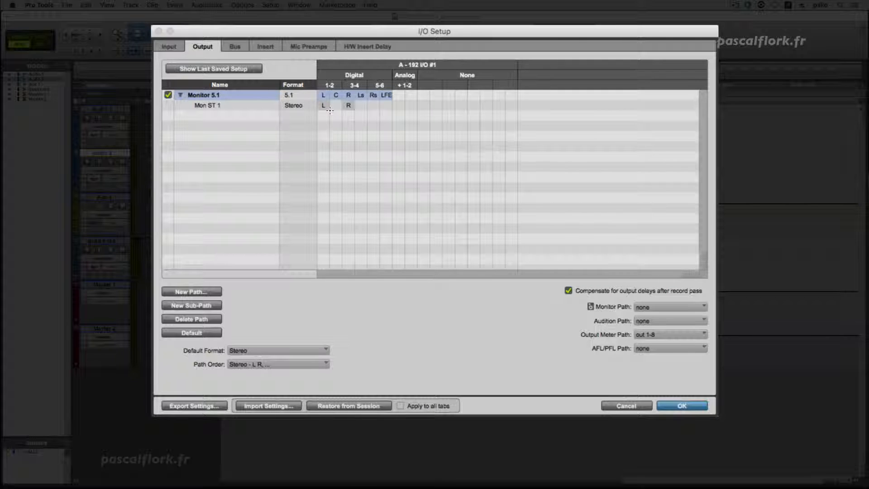
Check the Mon ST 1 bus's mapping to output and accept the I/O Setup
{"action": "left_click", "coordinate": [237, 49]}
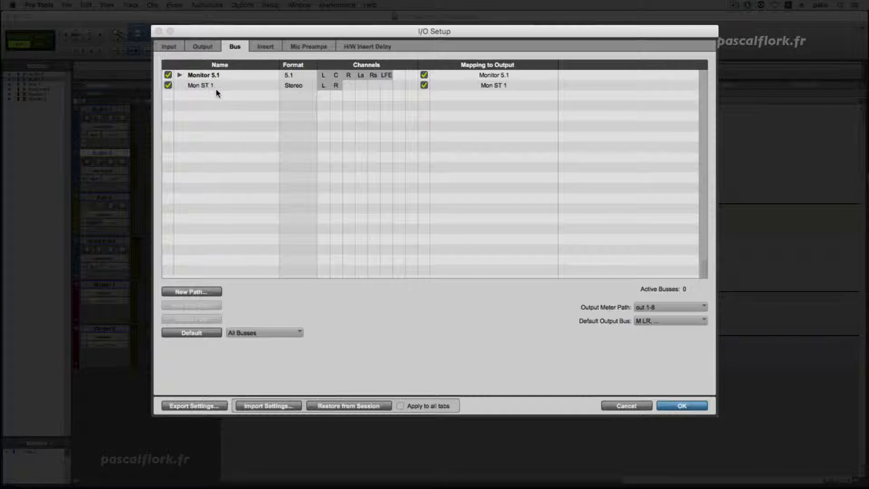
{"action": "left_click", "coordinate": [508, 85]}
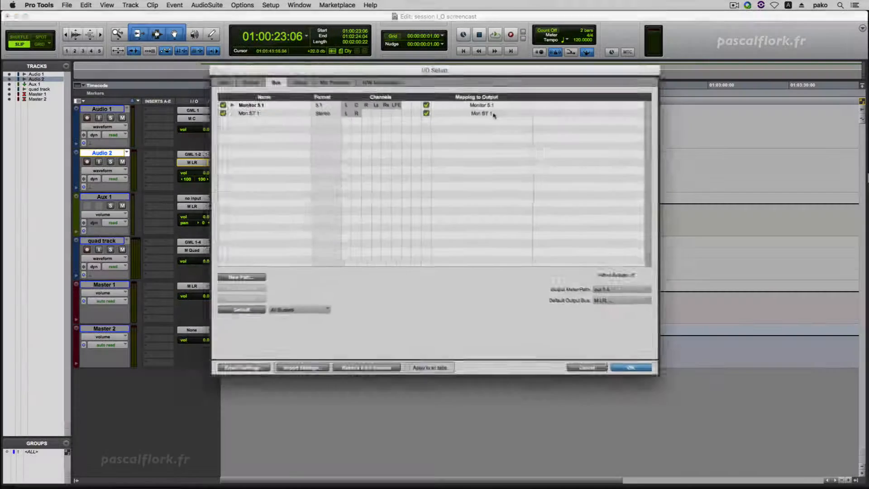
{"action": "key", "text": "Return"}
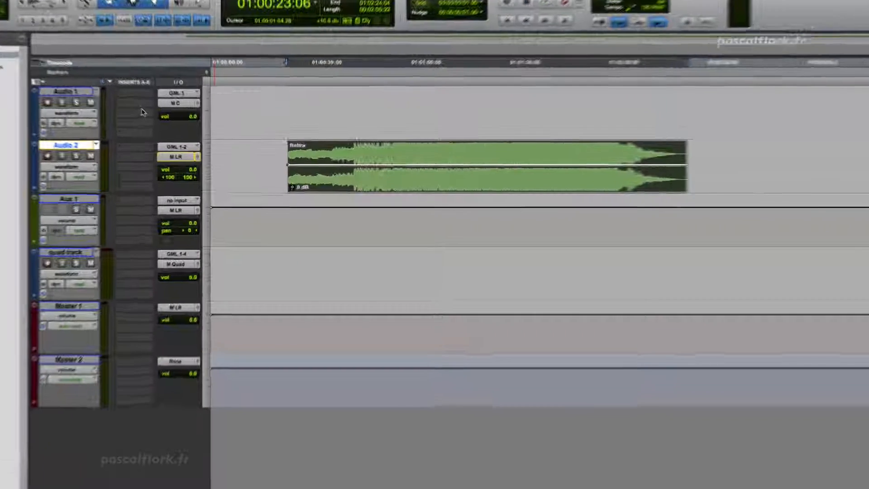
Route the outputs of Audio 1 and Audio 2 to the stereo Mon ST 1 path
{"action": "left_click", "coordinate": [178, 105]}
{"action": "mouse_move", "coordinate": [191, 106]}
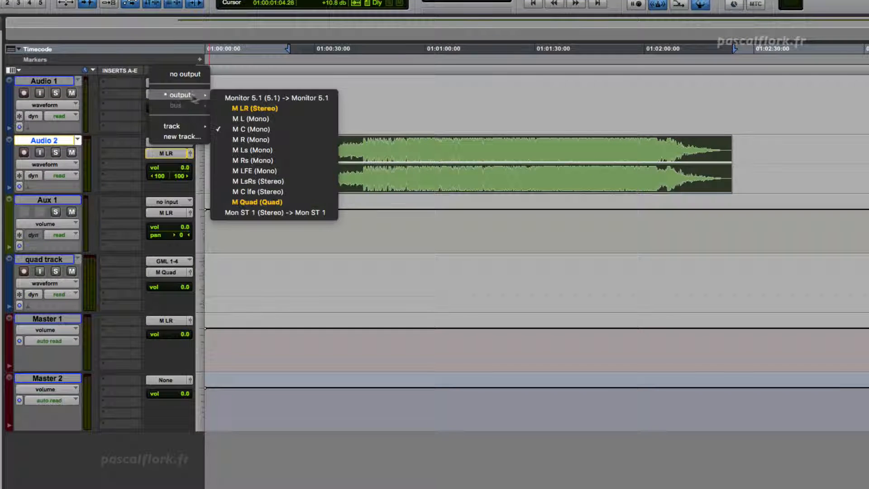
{"action": "left_click", "coordinate": [332, 212]}
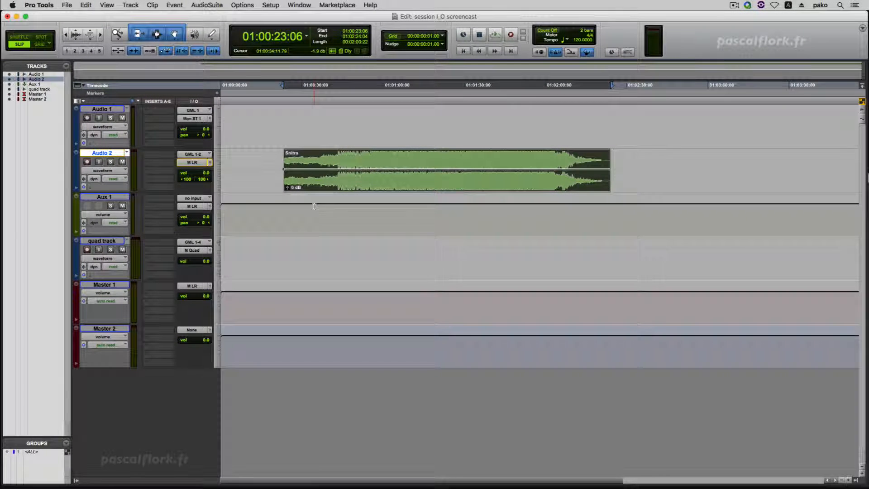
{"action": "left_click", "coordinate": [192, 162]}
{"action": "mouse_move", "coordinate": [203, 162]}
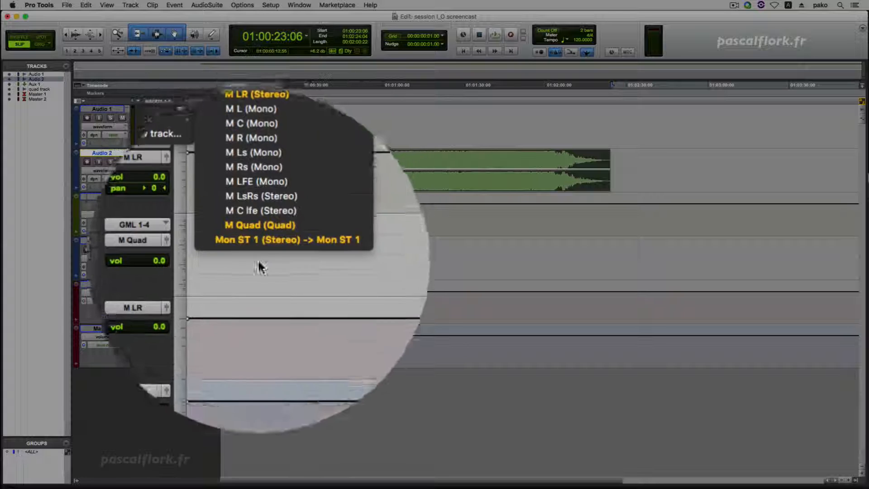
{"action": "left_click", "coordinate": [260, 248]}
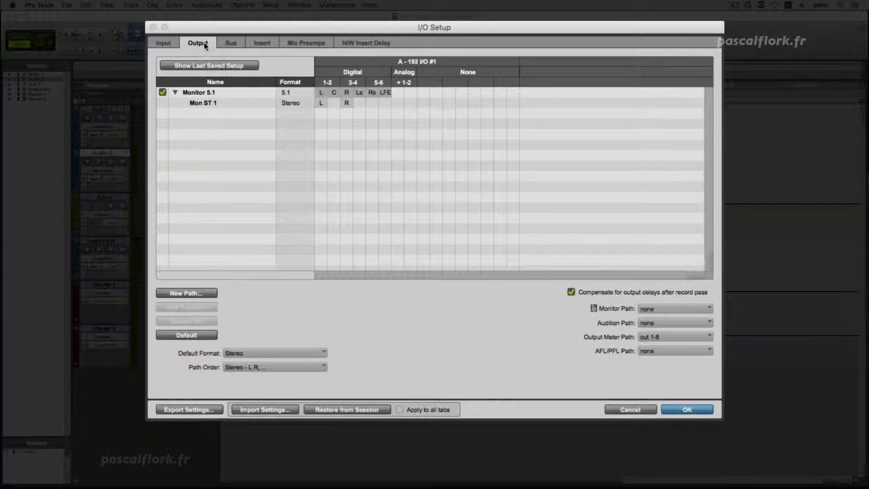
Create one new stereo output path named Monitor 2 with default channel assignments
{"action": "left_click", "coordinate": [197, 292]}
{"action": "left_click", "coordinate": [407, 164]}
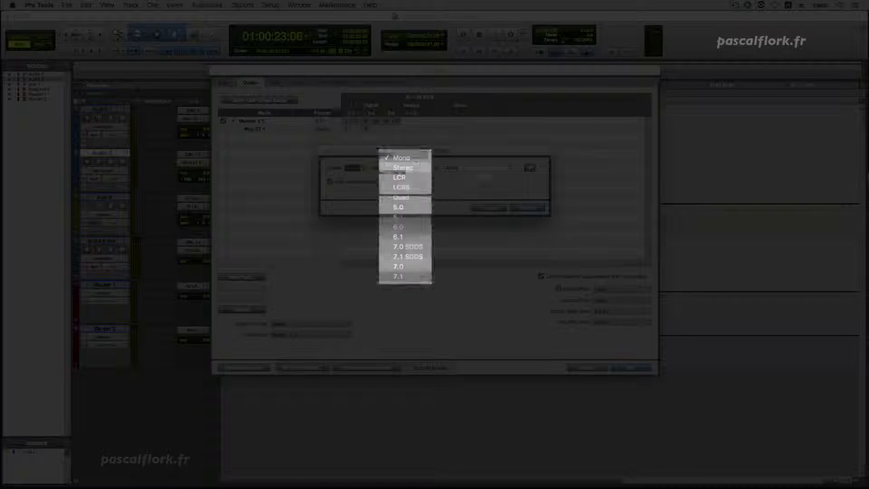
{"action": "left_click", "coordinate": [415, 168]}
{"action": "double_click", "coordinate": [506, 164]}
{"action": "type", "text": "Monitor 2"}
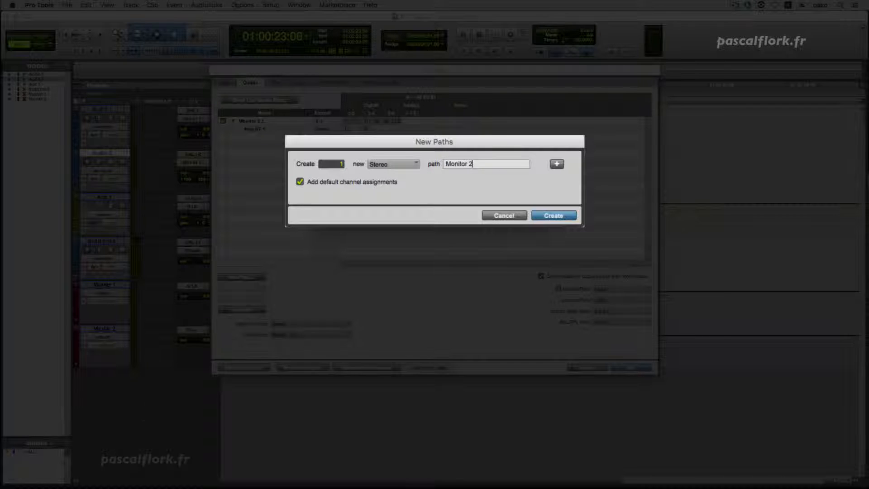
{"action": "key", "text": "Return"}
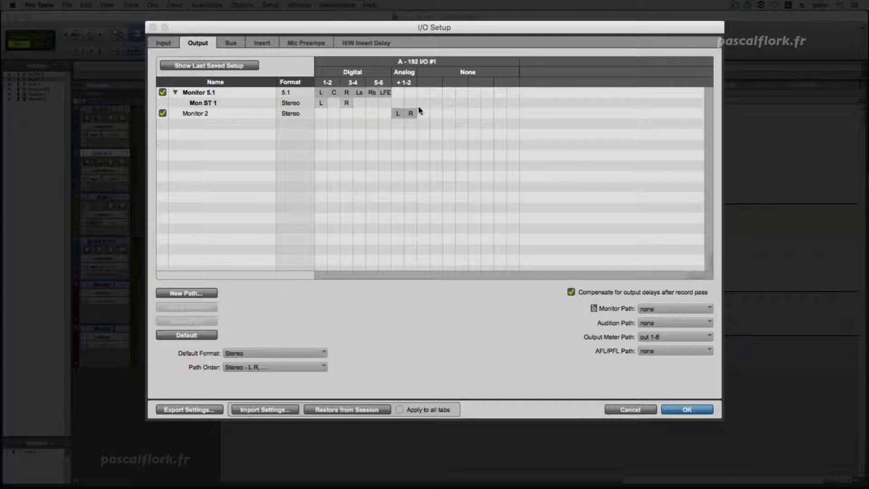
Clear the interface outputs feeding Monitor 2's channel pair and assign Digital 7-8 to it
{"action": "left_click", "coordinate": [404, 83]}
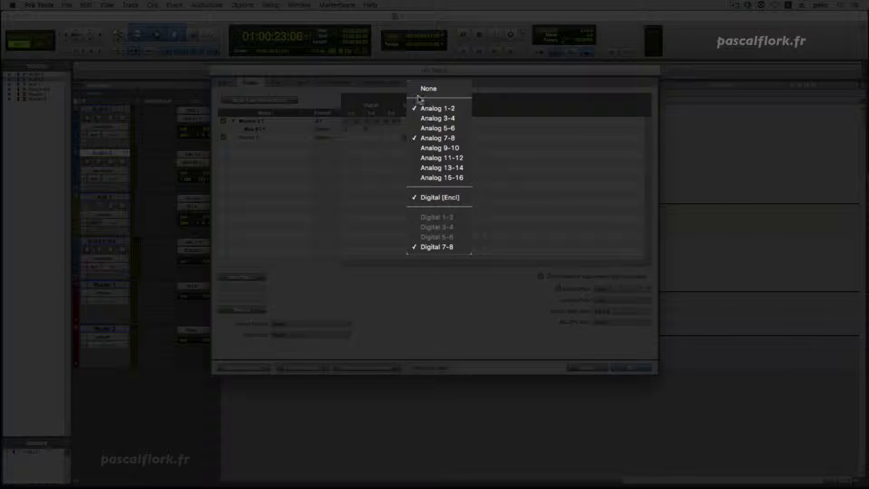
{"action": "left_click", "coordinate": [425, 89]}
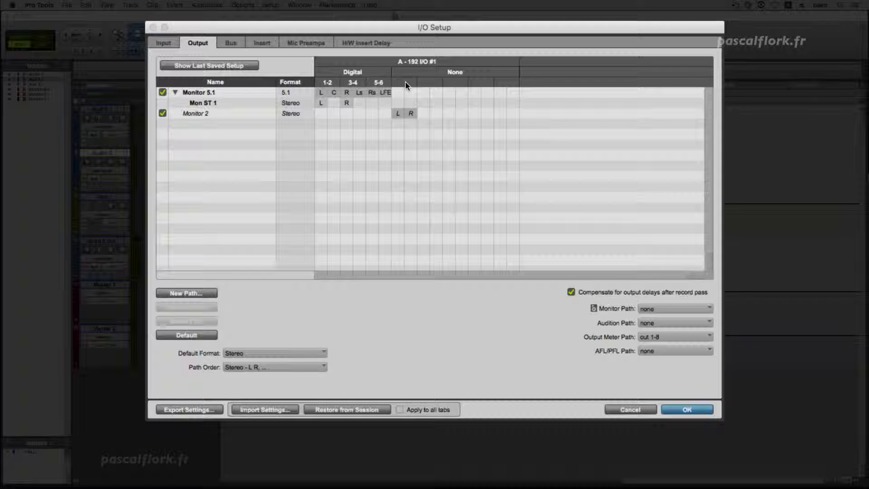
{"action": "left_click", "coordinate": [405, 81]}
{"action": "left_click", "coordinate": [449, 255]}
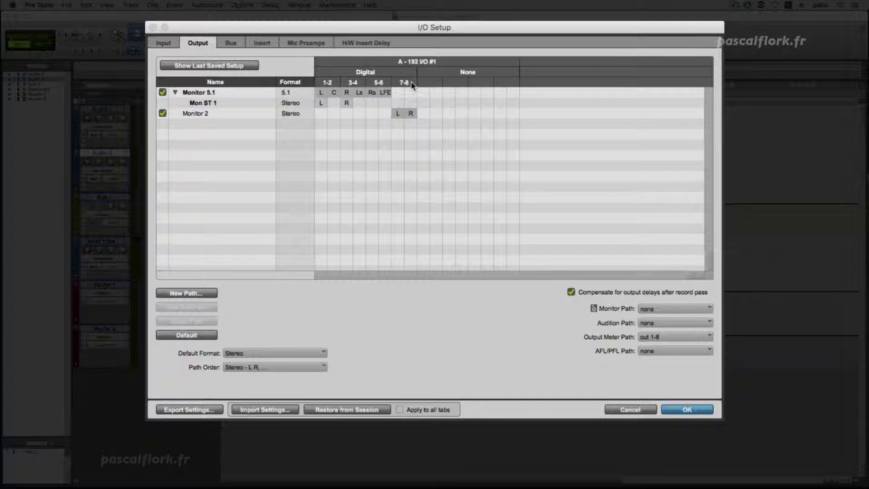
Assign Digital [Encl] to Monitor 2's channel pair and add Digital 7-8 as a simultaneous output
{"action": "left_click", "coordinate": [411, 81]}
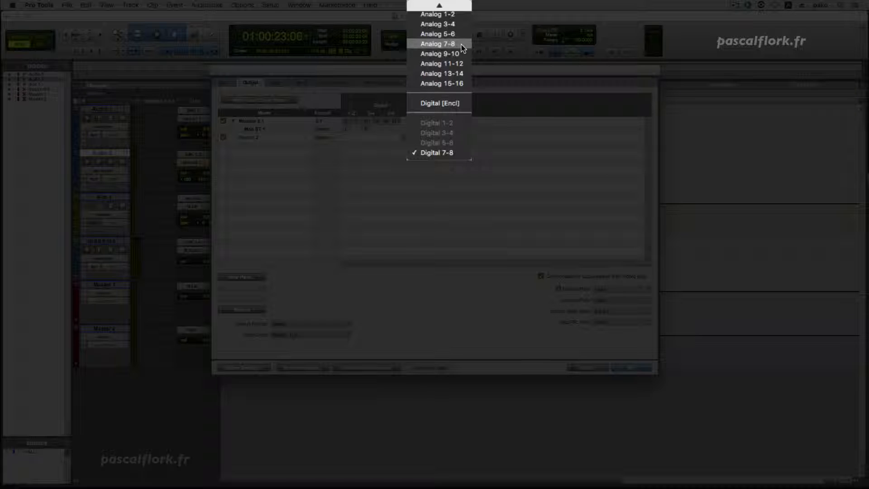
{"action": "left_click", "coordinate": [463, 103]}
{"action": "left_click", "coordinate": [410, 113]}
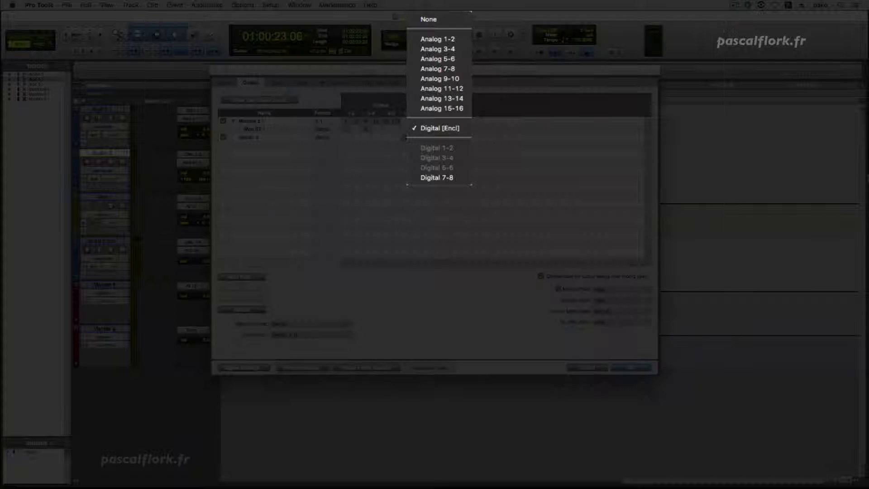
{"action": "left_click", "coordinate": [436, 178]}
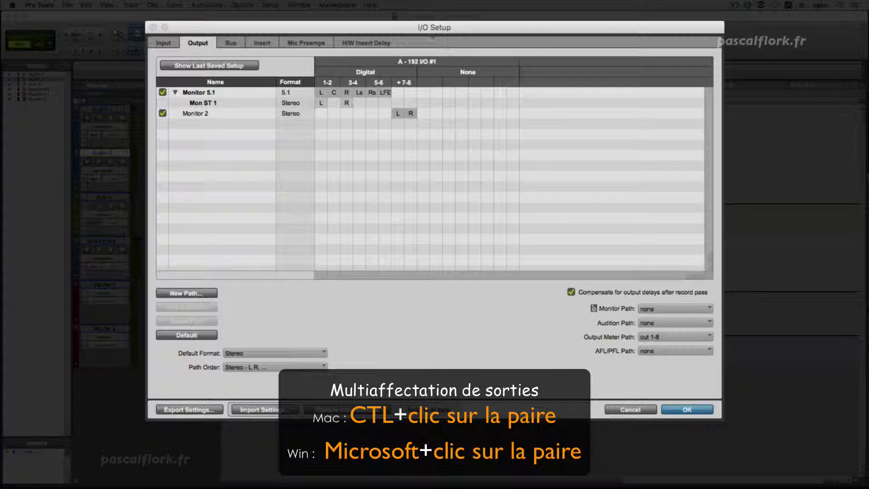
Add Analog 7-8 and Analog 1-2 as simultaneous outputs for Monitor 2's channel pair and confirm the I/O Setup
{"action": "left_click", "coordinate": [408, 84], "text": "ctrl"}
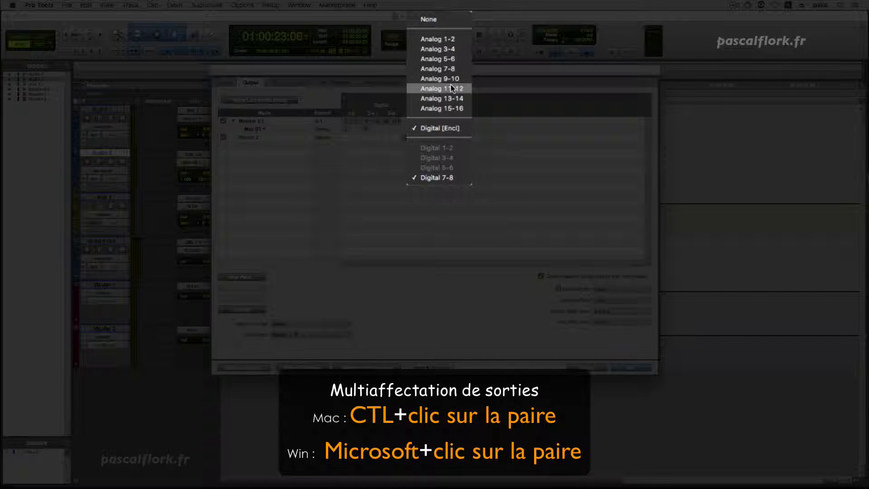
{"action": "left_click", "coordinate": [450, 59]}
{"action": "left_click", "coordinate": [408, 84], "text": "ctrl"}
{"action": "left_click", "coordinate": [418, 93]}
{"action": "left_click", "coordinate": [406, 86], "text": "ctrl"}
{"action": "left_click", "coordinate": [422, 129]}
{"action": "left_click", "coordinate": [406, 86], "text": "ctrl"}
{"action": "left_click", "coordinate": [433, 138]}
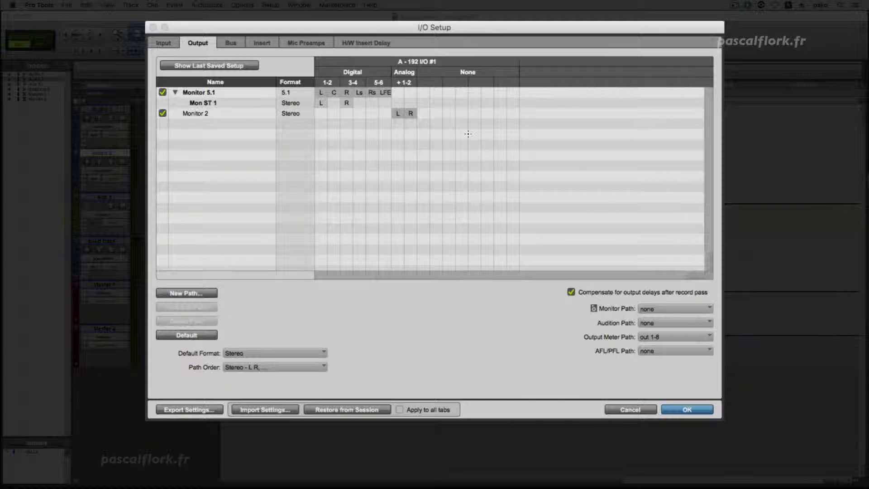
{"action": "left_click", "coordinate": [404, 74]}
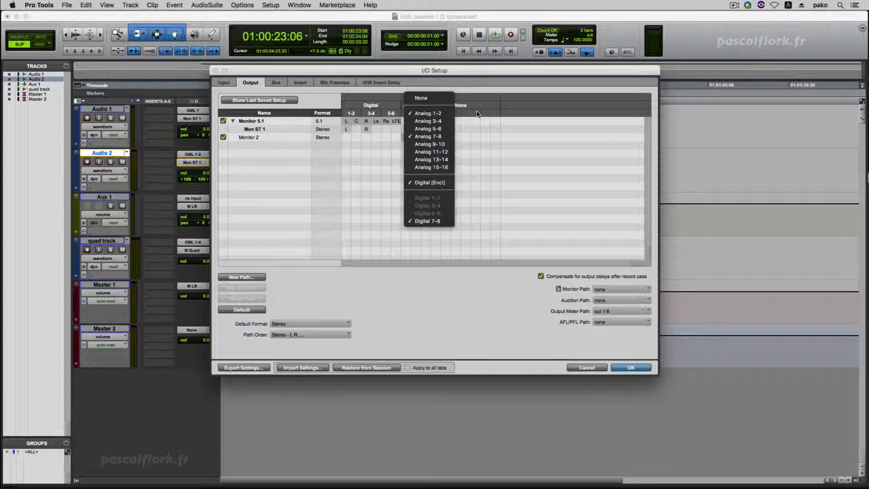
{"action": "left_click", "coordinate": [477, 114]}
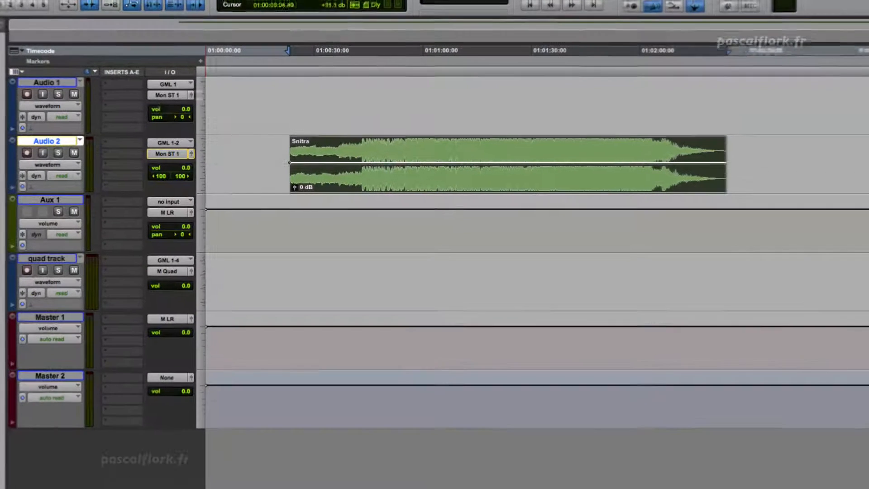
Add M LR (Stereo) and Monitor 2 (Stereo) as simultaneous outputs of Audio 1 alongside Mon ST 1
{"action": "left_click", "coordinate": [168, 95]}
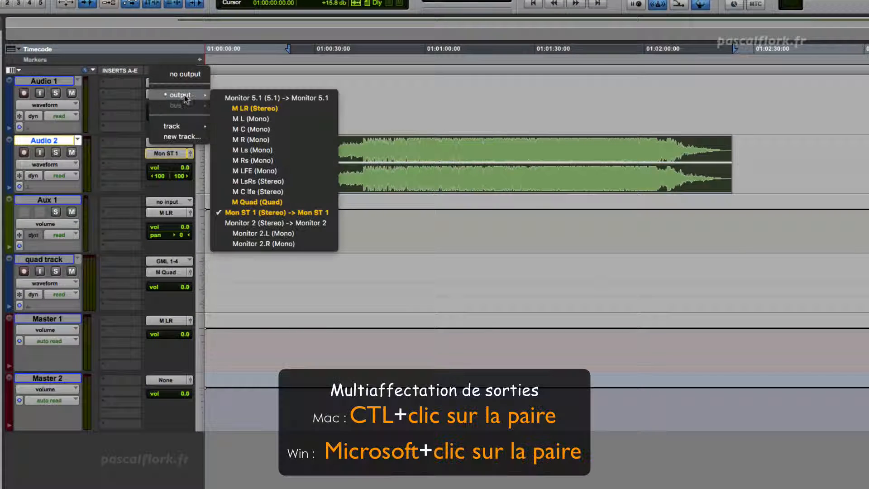
{"action": "left_click", "coordinate": [297, 112], "text": "ctrl"}
{"action": "left_click", "coordinate": [168, 94]}
{"action": "mouse_move", "coordinate": [177, 95]}
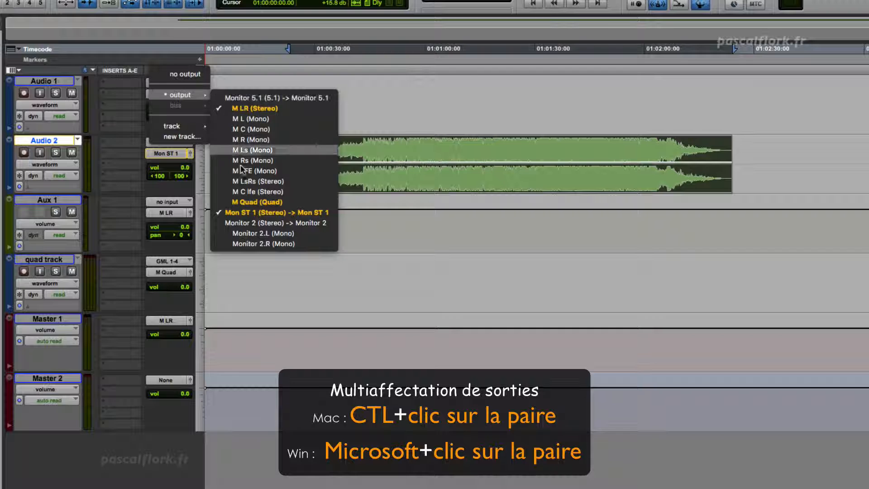
{"action": "left_click", "coordinate": [254, 223], "text": "ctrl"}
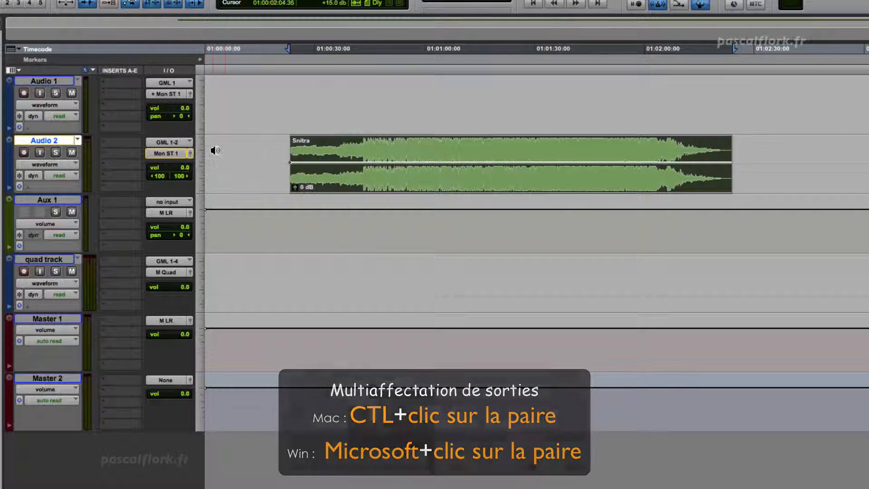
{"action": "left_click", "coordinate": [168, 93]}
{"action": "mouse_move", "coordinate": [175, 95]}
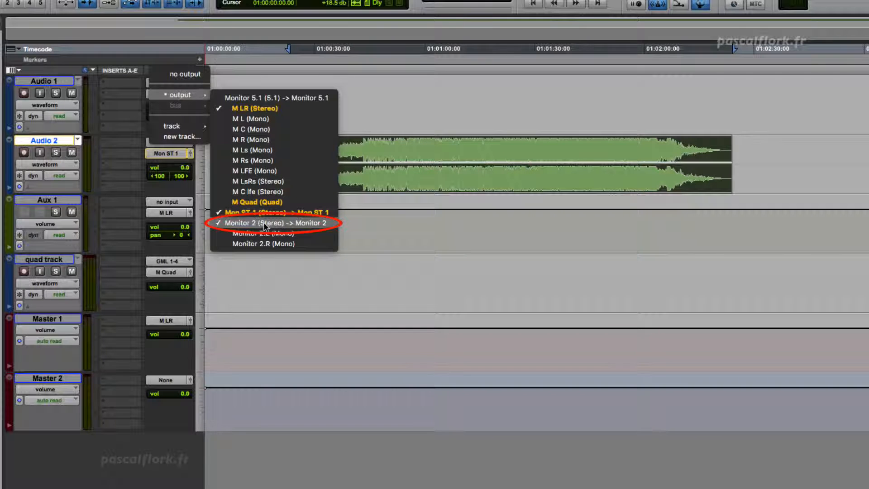
{"action": "left_click", "coordinate": [193, 235]}
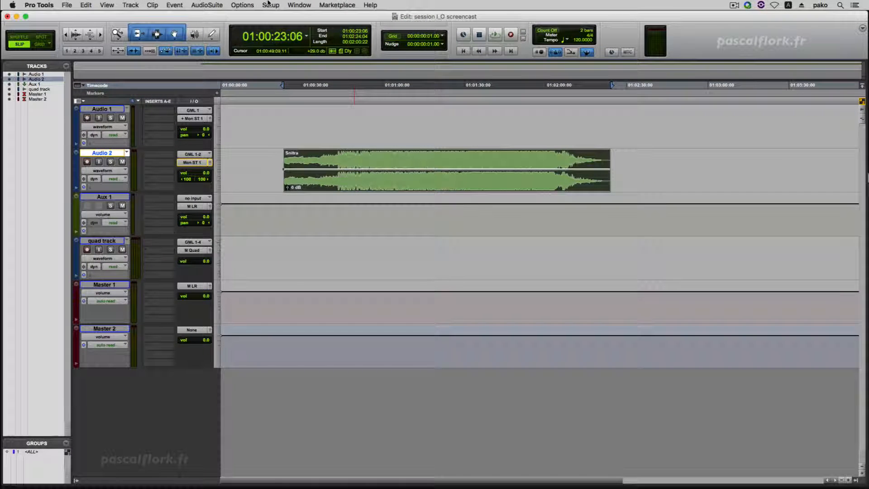
Reopen the I/O Setup and review which physical outputs are assigned to Monitor 2's channel pair
{"action": "left_click", "coordinate": [269, 4]}
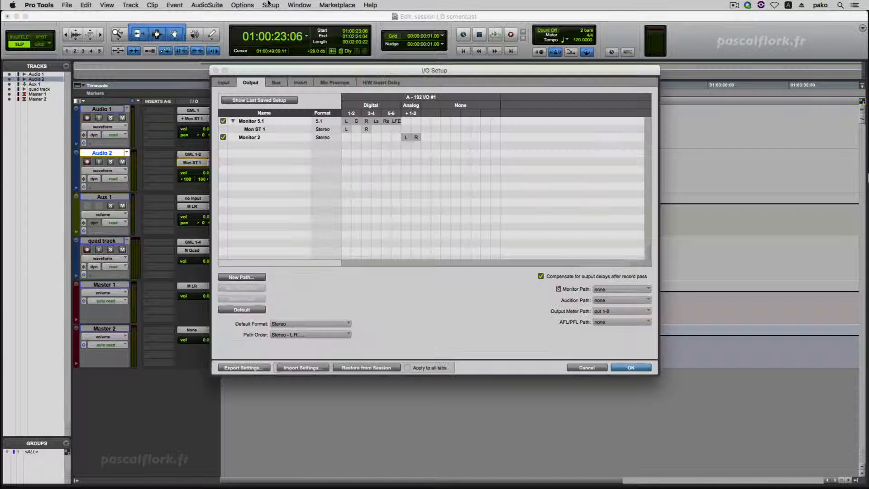
{"action": "left_click", "coordinate": [414, 114]}
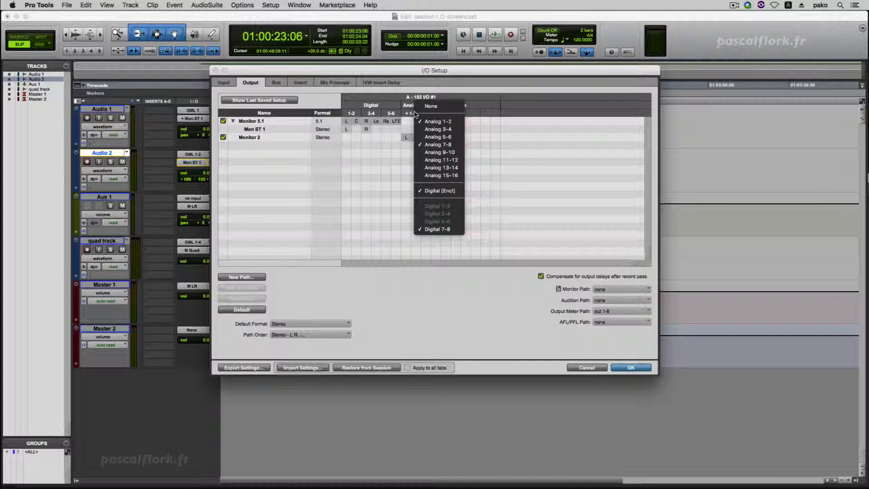
{"action": "left_click", "coordinate": [395, 189]}
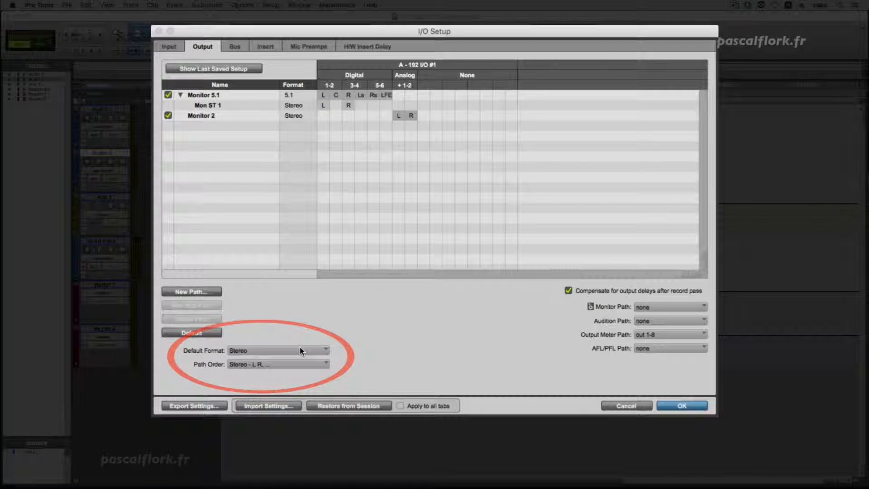
Examine the Default Format choices and the 5.1 channel orders offered under Path Order
{"action": "left_click", "coordinate": [299, 351]}
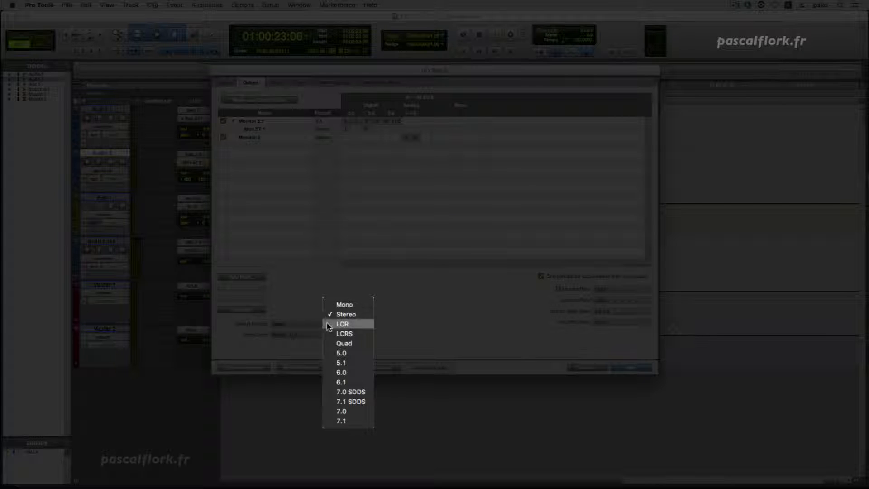
{"action": "left_click", "coordinate": [318, 297]}
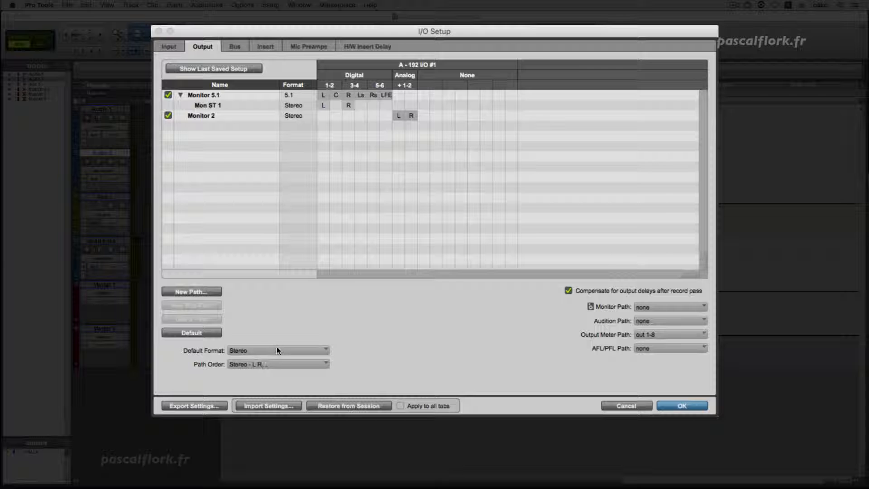
{"action": "left_click", "coordinate": [278, 348]}
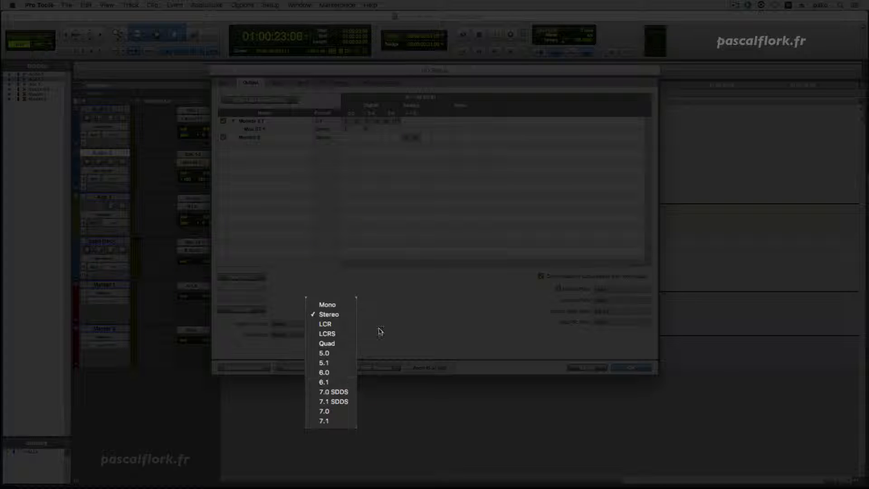
{"action": "left_click", "coordinate": [380, 329]}
{"action": "left_click", "coordinate": [307, 334]}
{"action": "left_click", "coordinate": [376, 323]}
{"action": "left_click", "coordinate": [322, 320]}
{"action": "left_click", "coordinate": [387, 323]}
{"action": "left_click", "coordinate": [305, 333]}
{"action": "mouse_move", "coordinate": [340, 338]}
{"action": "mouse_move", "coordinate": [331, 352]}
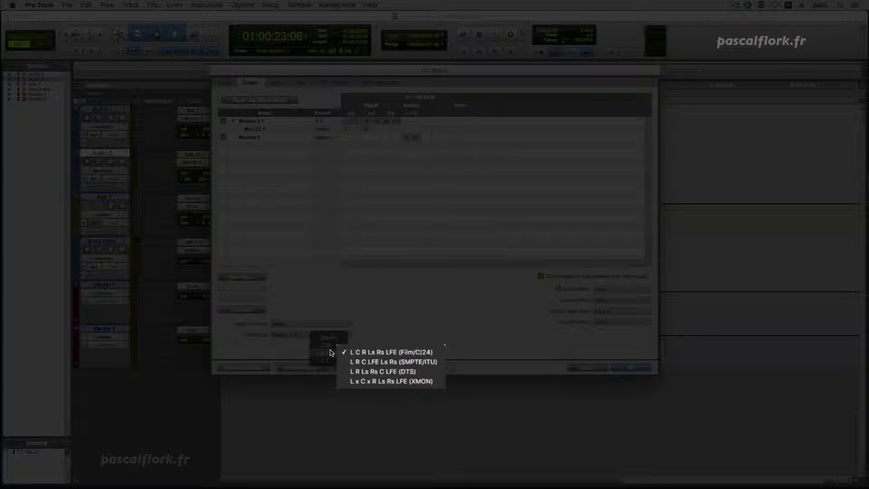
{"action": "left_click", "coordinate": [349, 322]}
{"action": "left_click", "coordinate": [349, 323]}
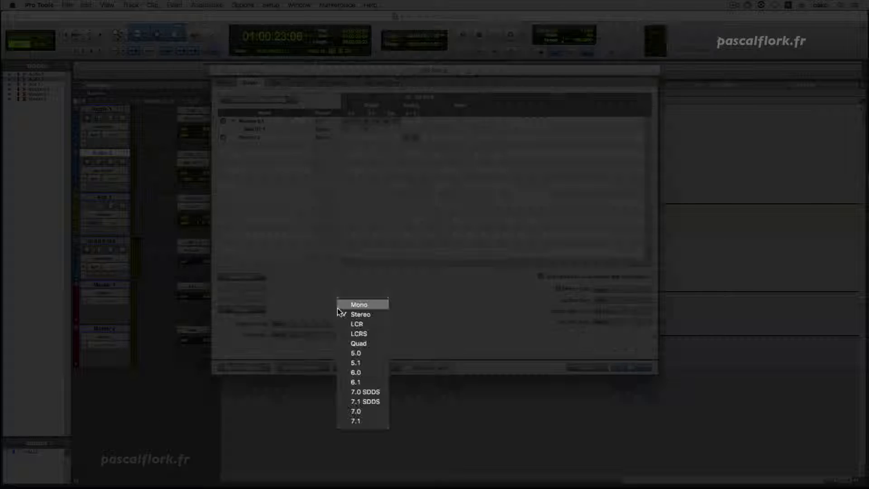
{"action": "left_click", "coordinate": [333, 281]}
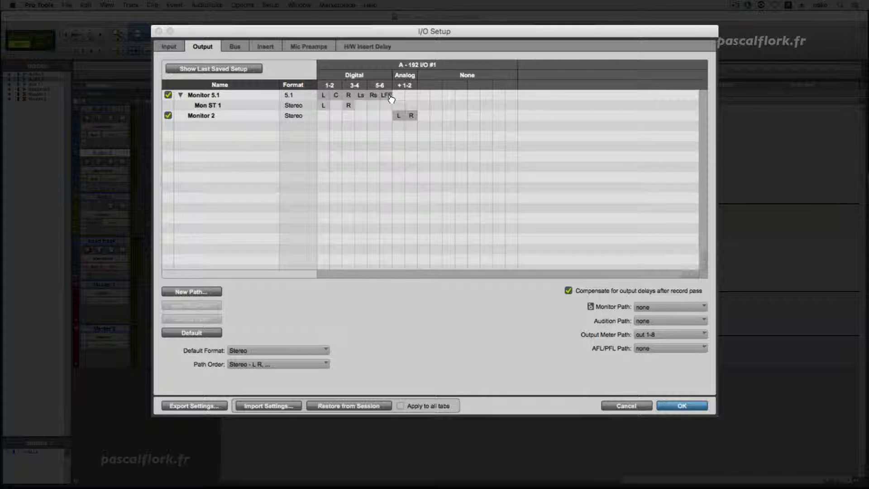
Set the Default Format to 5.1 and its Path Order to L R Ls Rs C LFE (DTS)
{"action": "left_click", "coordinate": [273, 349]}
{"action": "left_click", "coordinate": [316, 357]}
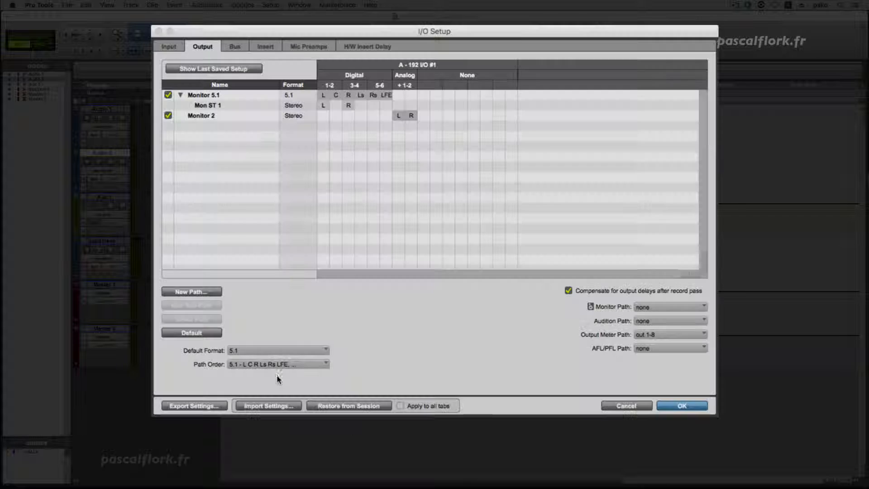
{"action": "left_click", "coordinate": [273, 363]}
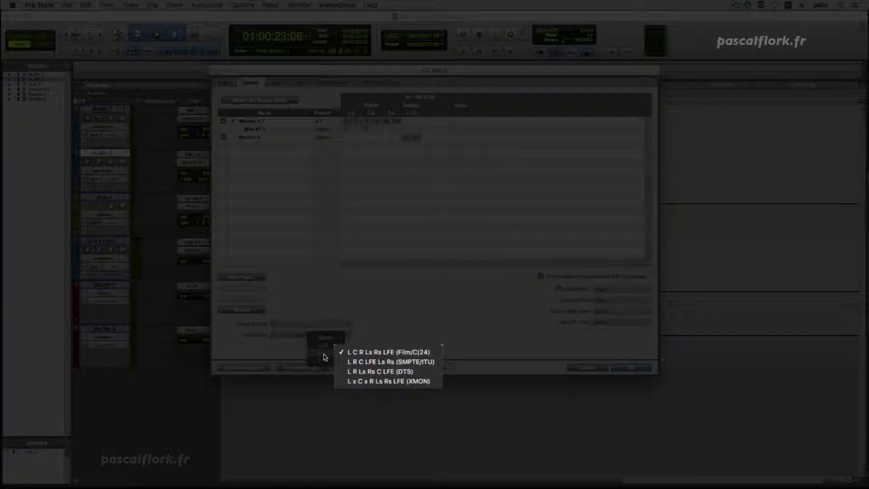
{"action": "left_click", "coordinate": [390, 372]}
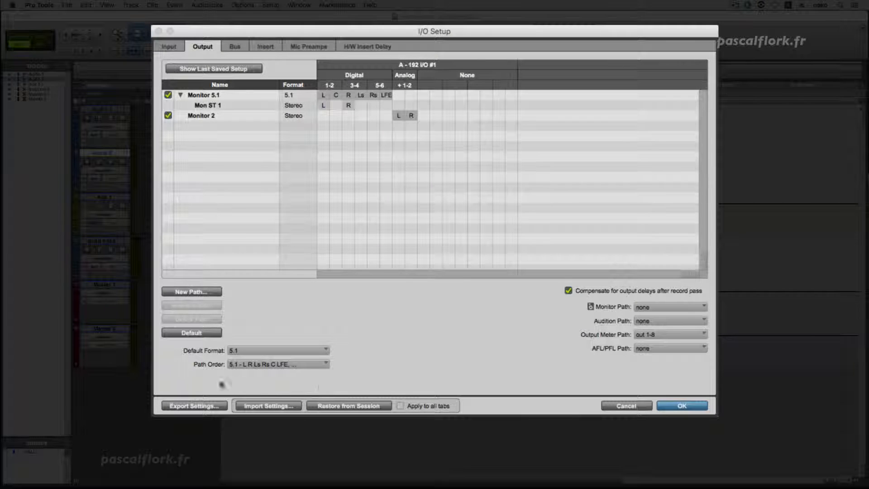
Create one test 5.1 output path named Output with default channel assignments, and delete it
{"action": "left_click", "coordinate": [195, 291]}
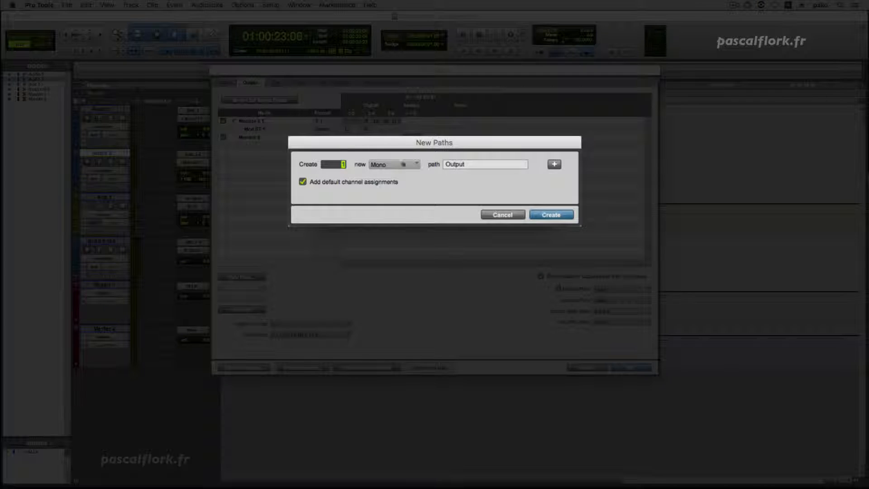
{"action": "left_click", "coordinate": [403, 164]}
{"action": "left_click", "coordinate": [405, 218]}
{"action": "left_click", "coordinate": [539, 216]}
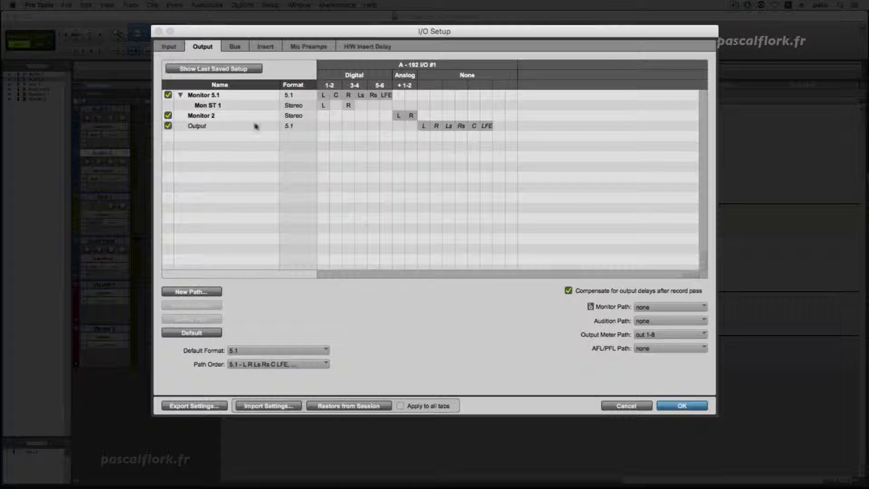
{"action": "left_click", "coordinate": [223, 127]}
{"action": "key", "text": "Delete"}
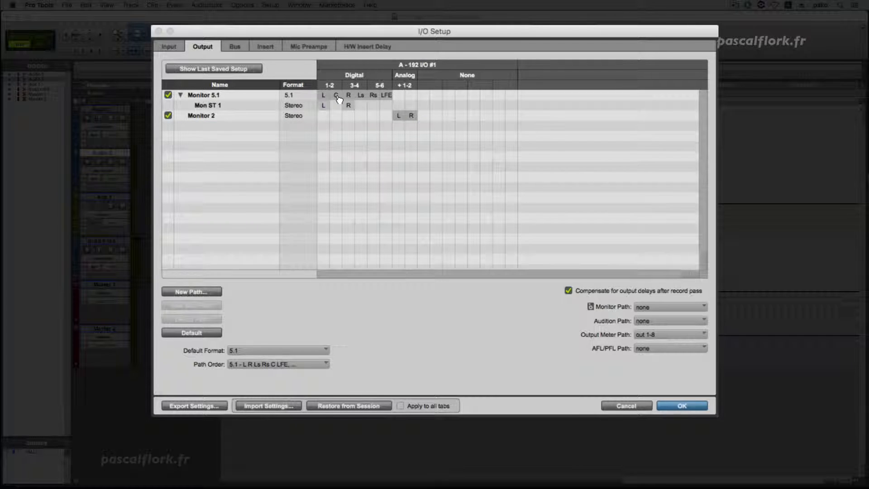
Reorder Monitor 5.1's channels to L R Ls Rs C LFE, set the Monitor Path to Monitor 5.1 and confirm the setup
{"action": "left_click_drag", "start_coordinate": [339, 99], "coordinate": [374, 102]}
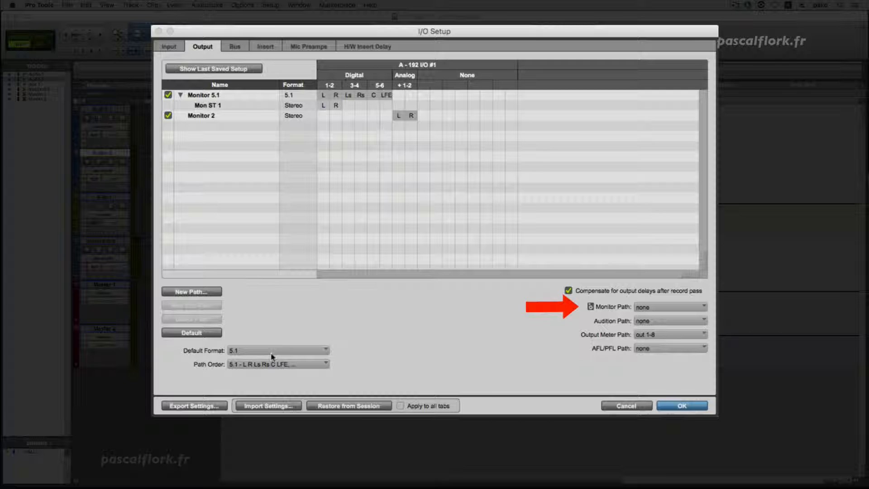
{"action": "left_click", "coordinate": [663, 306]}
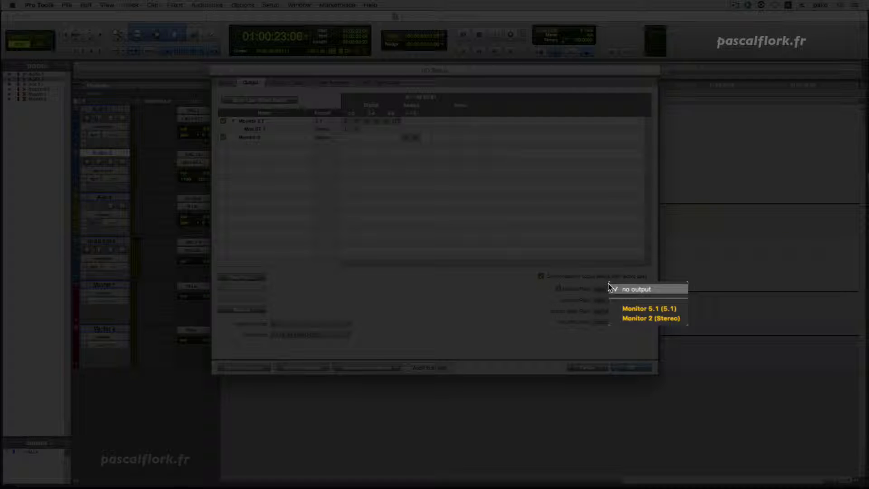
{"action": "left_click", "coordinate": [637, 308]}
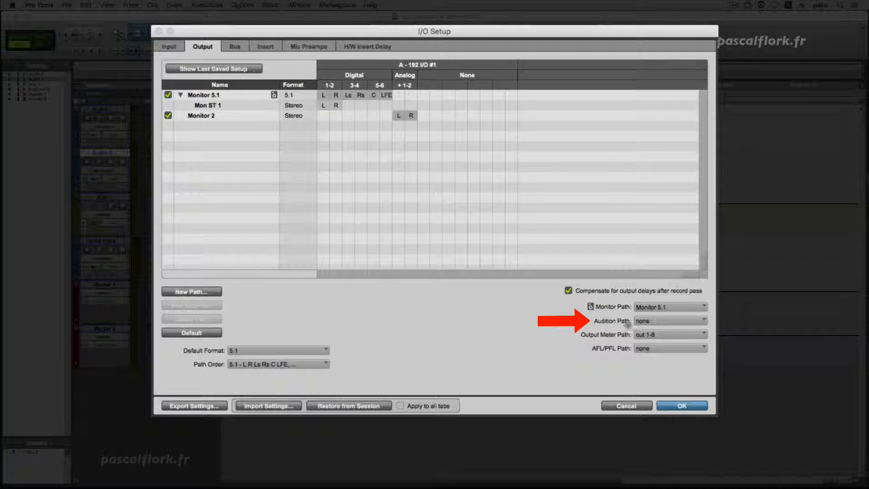
{"action": "left_click", "coordinate": [633, 321]}
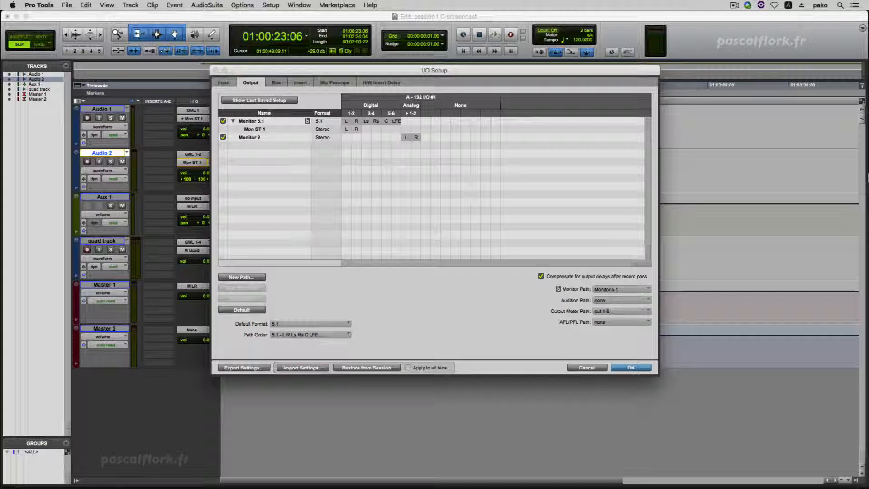
{"action": "left_click", "coordinate": [681, 405]}
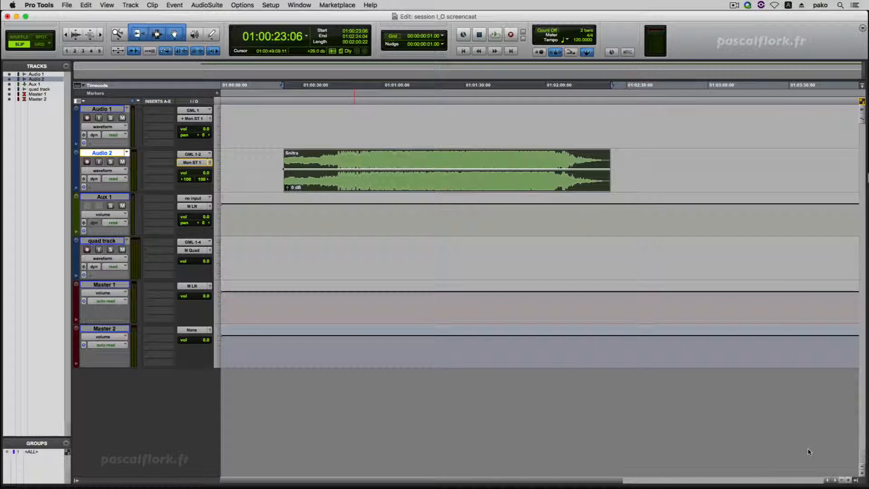
Show the Clips list to audition the Snitra clip, and preview the 8.Snitra 32b 021215.aif file in the Workspace browser
{"action": "left_click", "coordinate": [856, 480]}
{"action": "left_click", "coordinate": [838, 74], "text": "alt"}
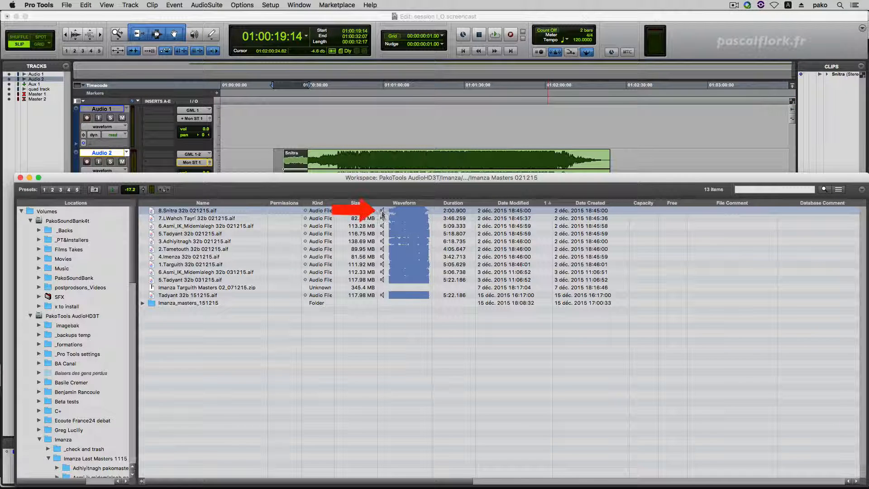
{"action": "left_click", "coordinate": [396, 211]}
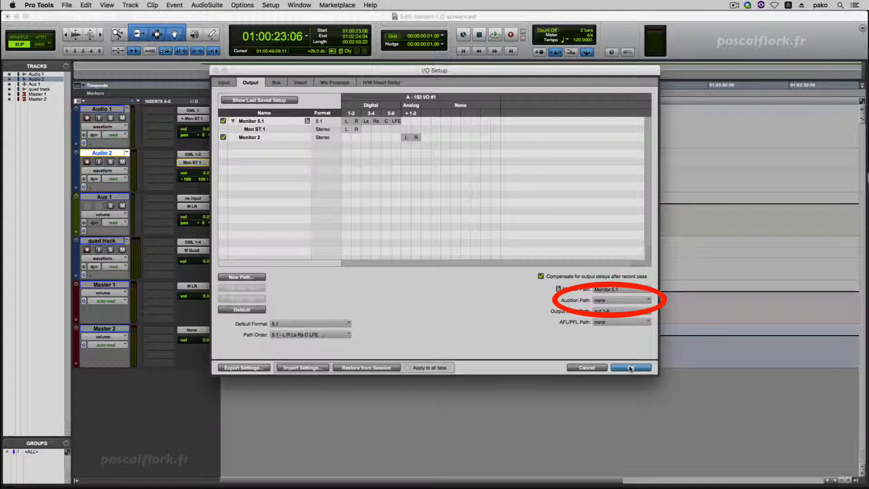
Confirm the I/O Setup with the Audition Path at none, and try to preview the RX 5 De-click AudioSuite processing
{"action": "left_click", "coordinate": [630, 368]}
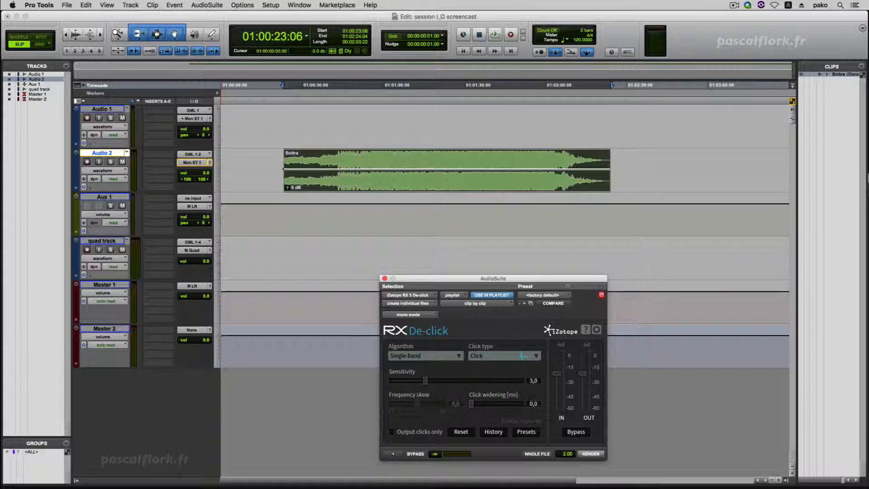
{"action": "left_click", "coordinate": [392, 453]}
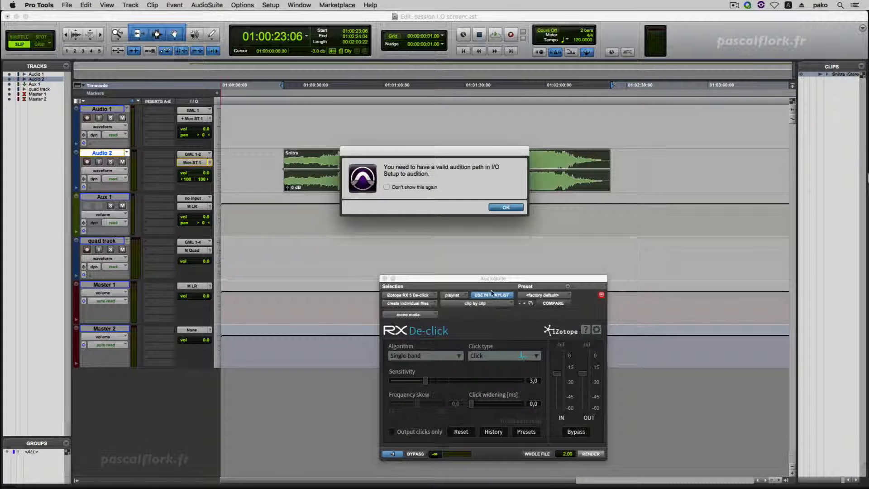
{"action": "left_click", "coordinate": [504, 207]}
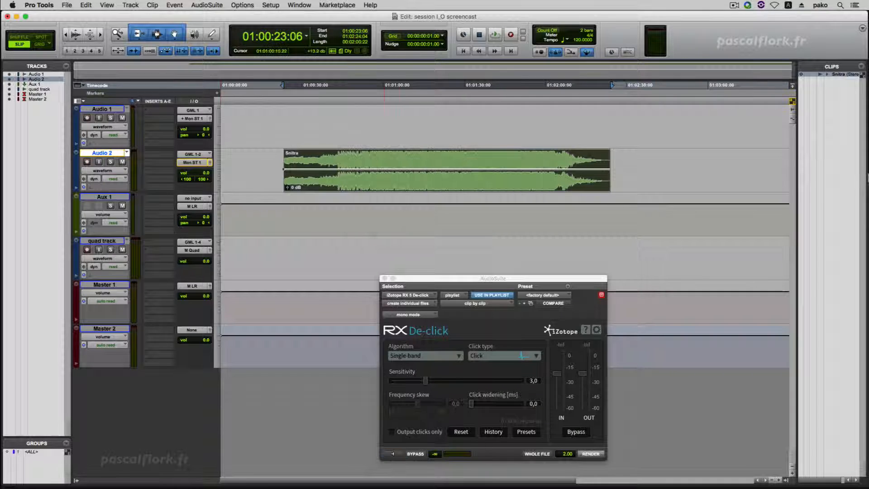
Set the Audition Path to Monitor 2 in the I/O Setup output settings and confirm the setup
{"action": "left_click", "coordinate": [270, 5]}
{"action": "left_click", "coordinate": [298, 57]}
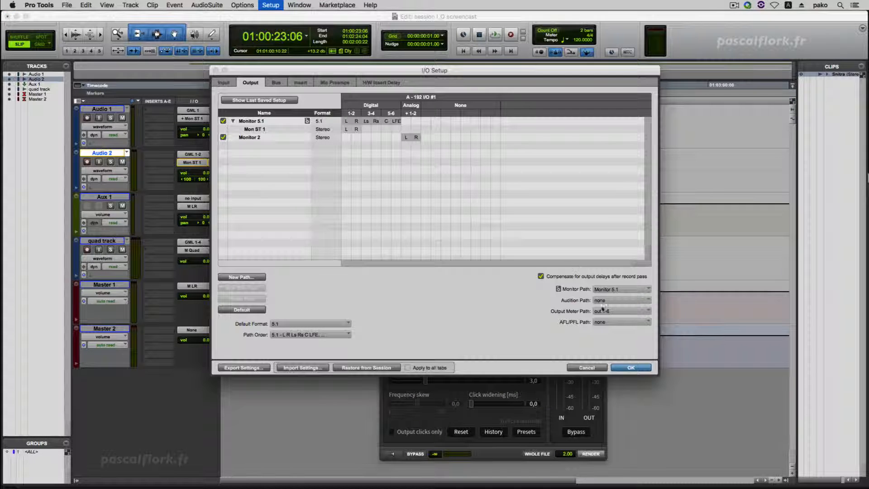
{"action": "left_click", "coordinate": [620, 300]}
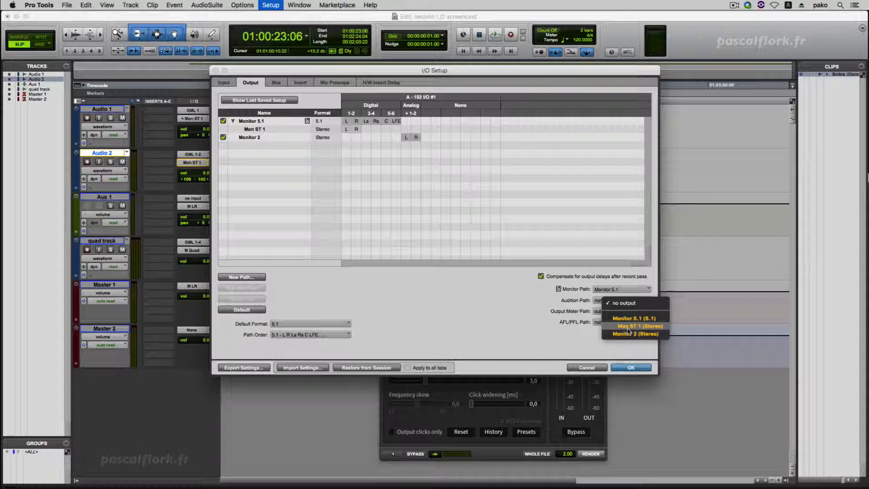
{"action": "left_click", "coordinate": [615, 336]}
{"action": "left_click", "coordinate": [631, 367]}
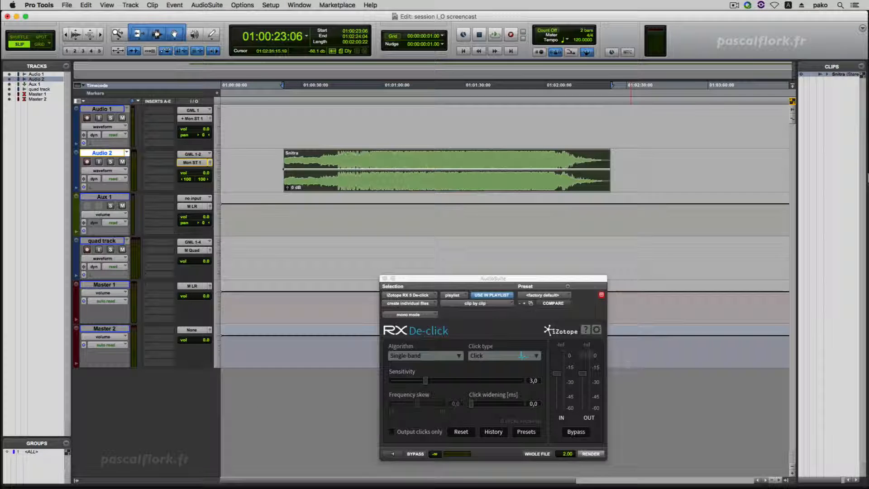
Preview the RX 5 De-click AudioSuite processing, lower the preview volume, and stop the preview
{"action": "left_click", "coordinate": [391, 454]}
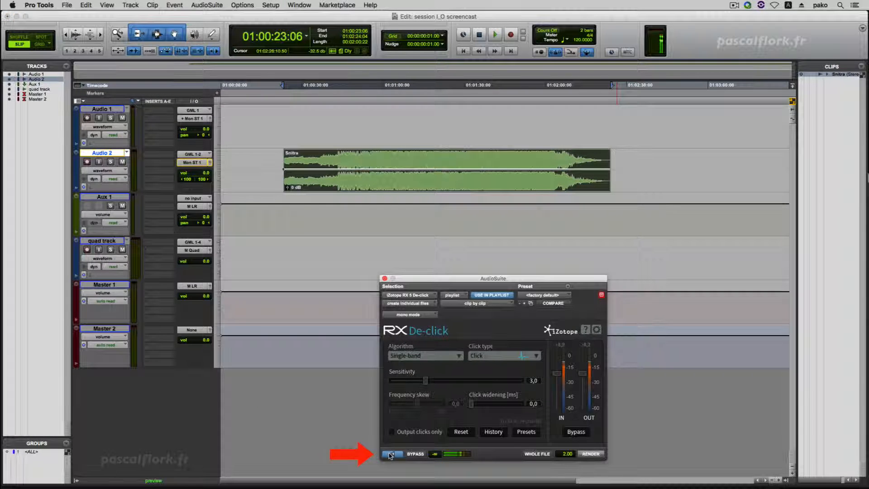
{"action": "left_click_drag", "start_coordinate": [434, 453], "coordinate": [437, 458]}
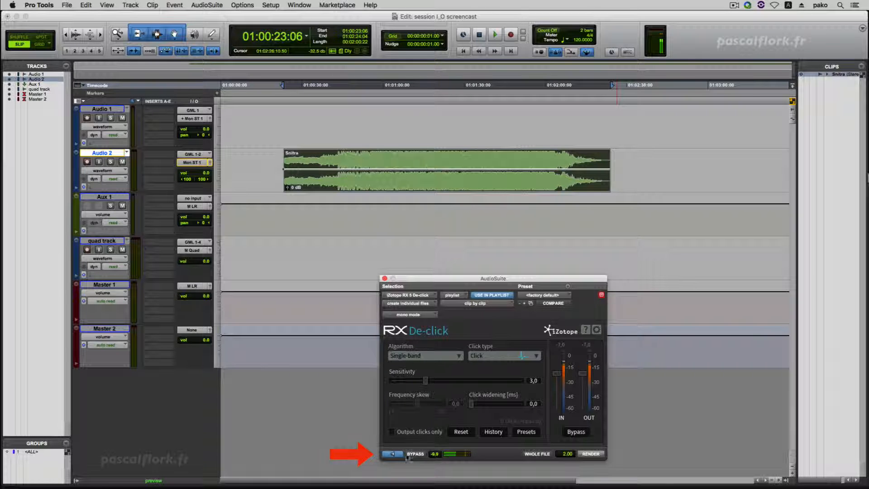
{"action": "left_click", "coordinate": [395, 454]}
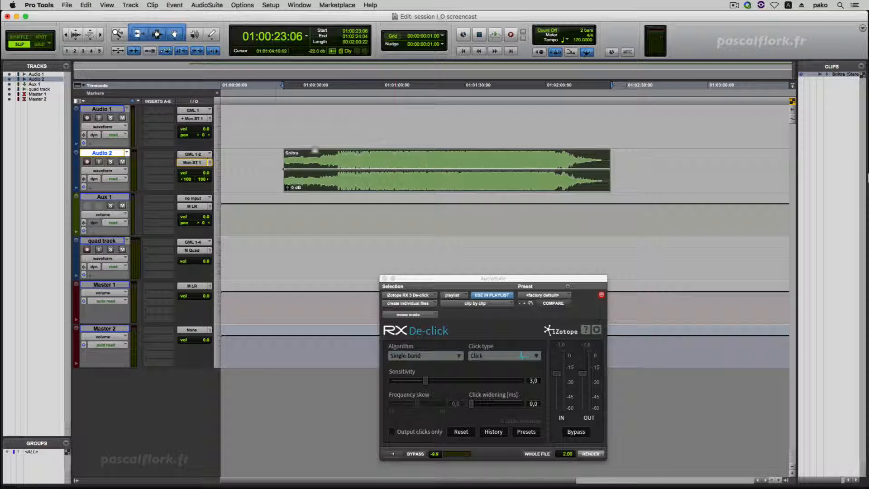
Create an Equal Gain fade-in at the start of the Snitra clip on Audio 2, auditioning it before confirming
{"action": "left_click_drag", "start_coordinate": [273, 158], "coordinate": [309, 158]}
{"action": "key", "text": "super+f"}
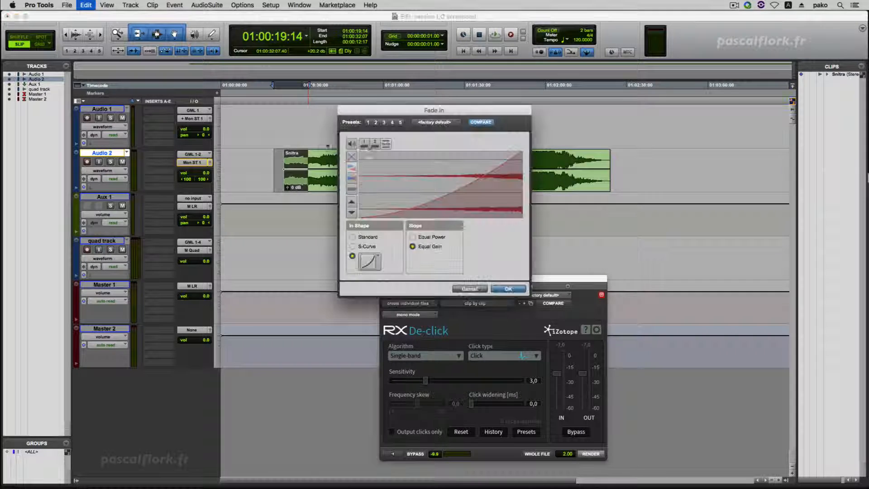
{"action": "left_click", "coordinate": [349, 143]}
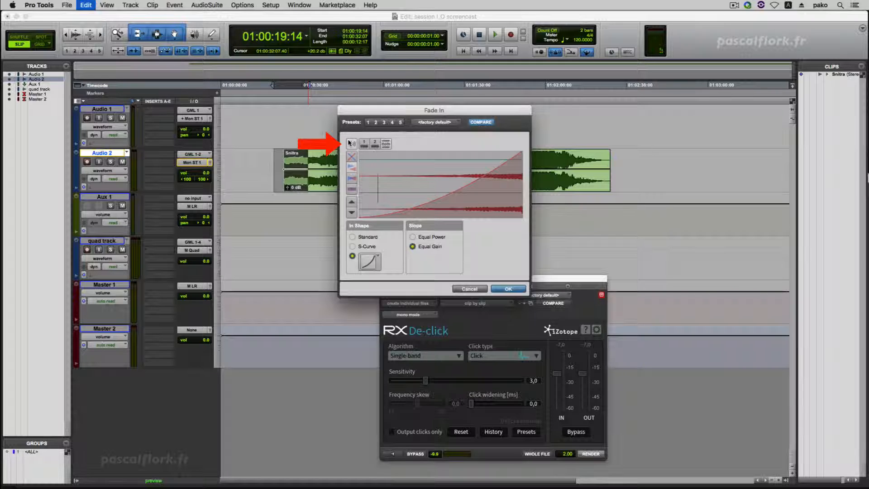
{"action": "left_click", "coordinate": [508, 289]}
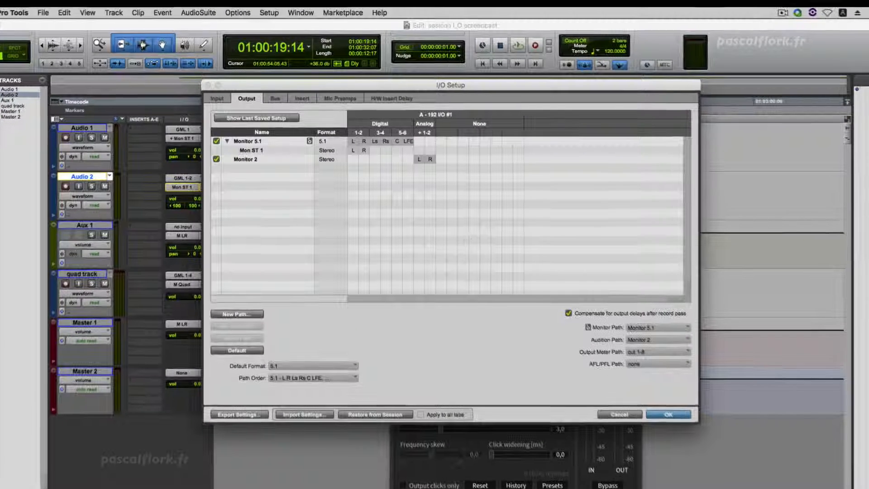
Inspect the Output Meter Path choices in the I/O Setup and keep out 1-8
{"action": "left_click", "coordinate": [662, 353]}
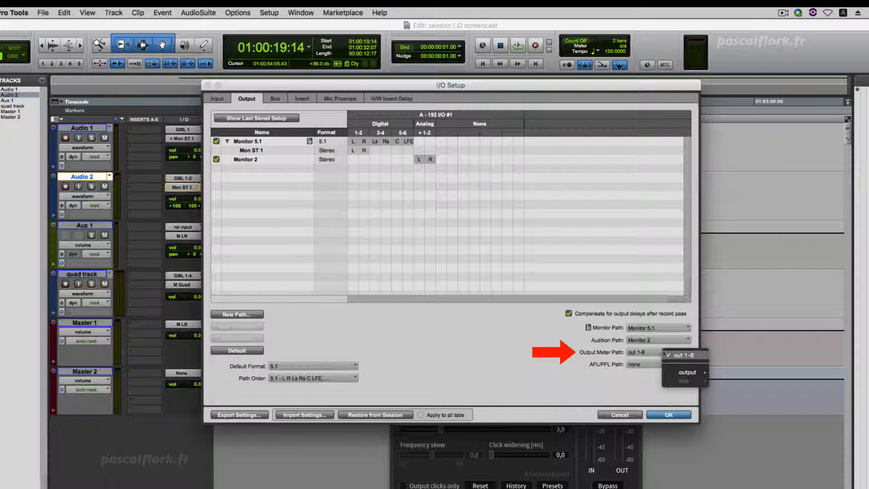
{"action": "mouse_move", "coordinate": [691, 373]}
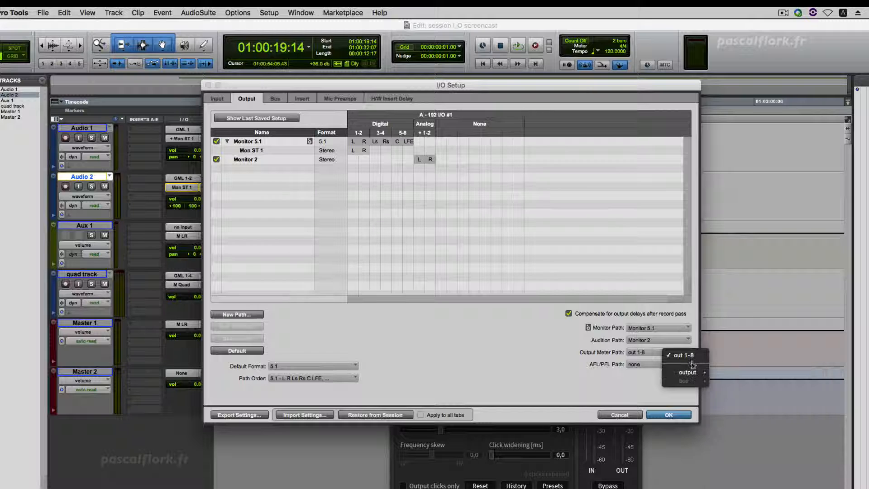
{"action": "left_click", "coordinate": [632, 403]}
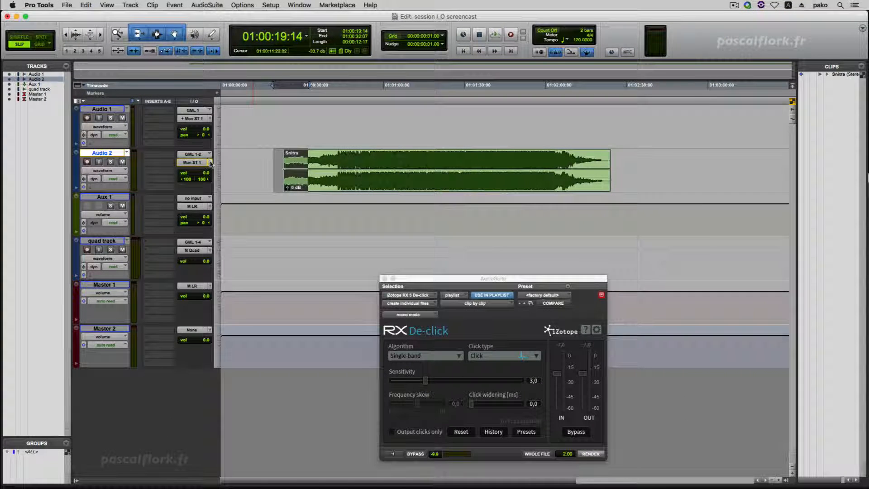
Open Audio 2's output window, expand it to show the Mon ST 1 output meter, and close it
{"action": "left_click", "coordinate": [210, 162]}
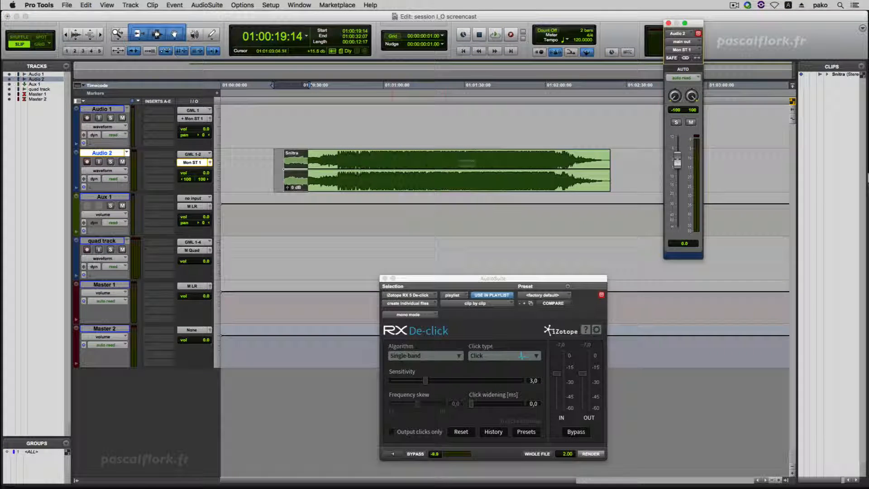
{"action": "left_click", "coordinate": [684, 24]}
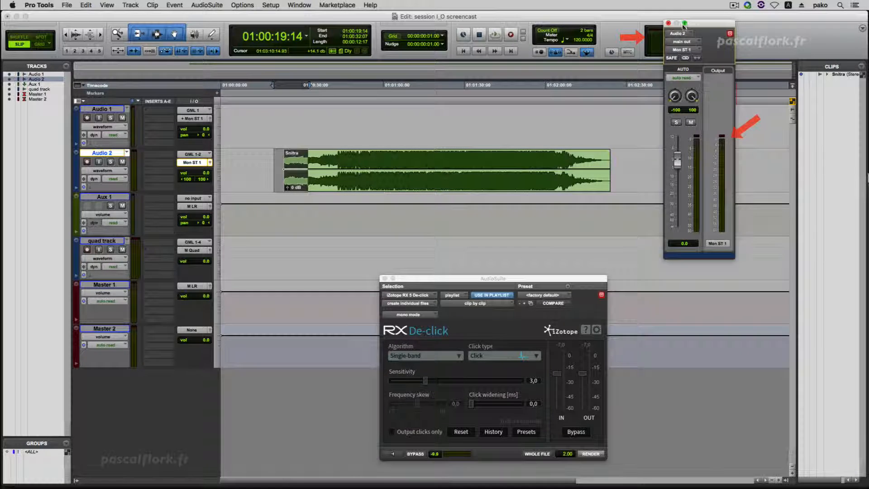
{"action": "left_click", "coordinate": [668, 23]}
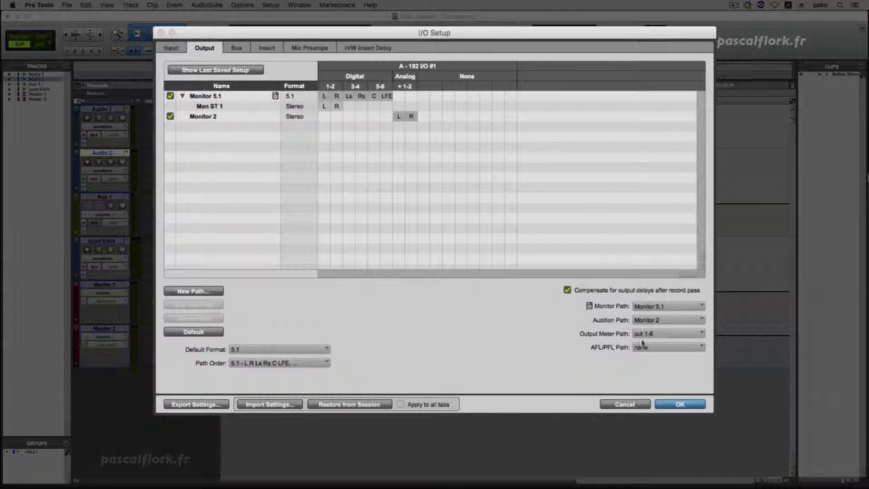
Try the AFL/PFL Path on Monitor 2 in the I/O Setup, and return it to none
{"action": "left_click", "coordinate": [596, 319]}
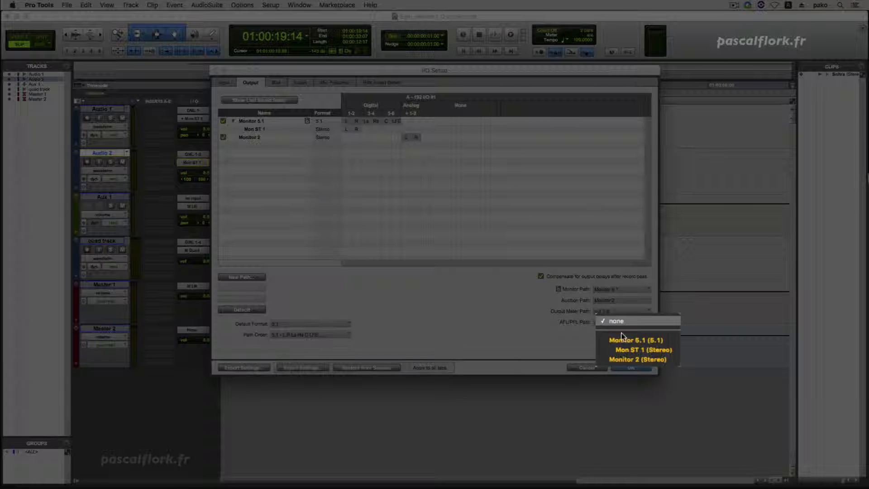
{"action": "left_click", "coordinate": [618, 360]}
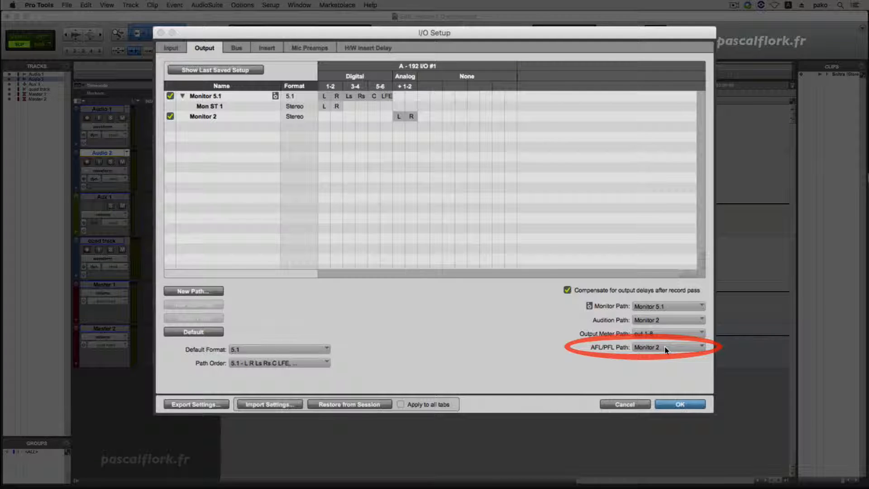
{"action": "left_click", "coordinate": [665, 349]}
{"action": "left_click", "coordinate": [635, 292]}
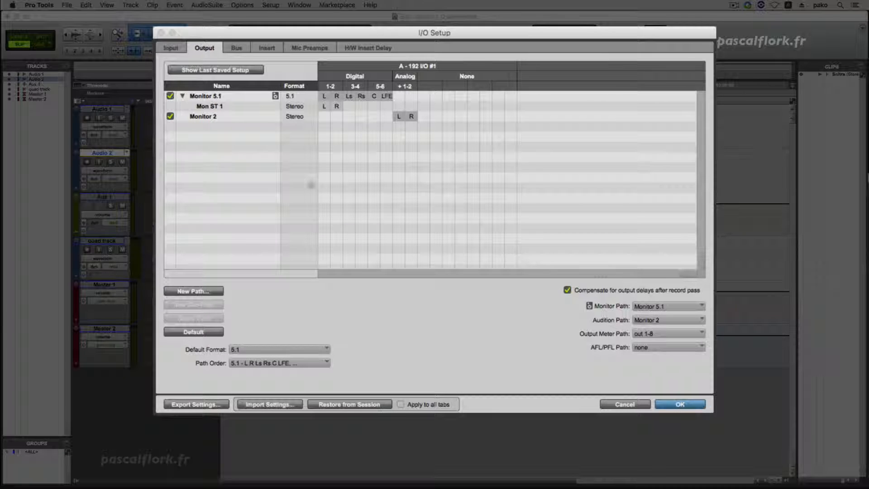
Show the I/O Setup's bus paths and expand Monitor 2 and Monitor 5.1 to examine their sub-paths
{"action": "left_click", "coordinate": [237, 48]}
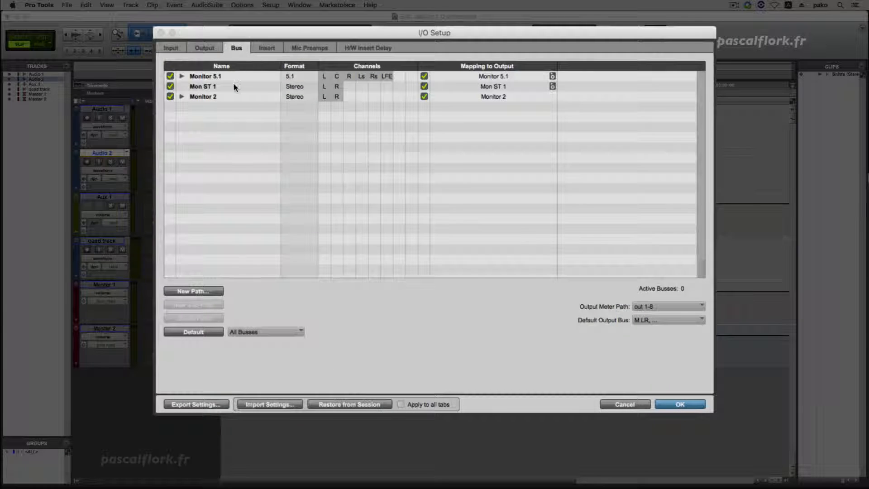
{"action": "left_click", "coordinate": [182, 96]}
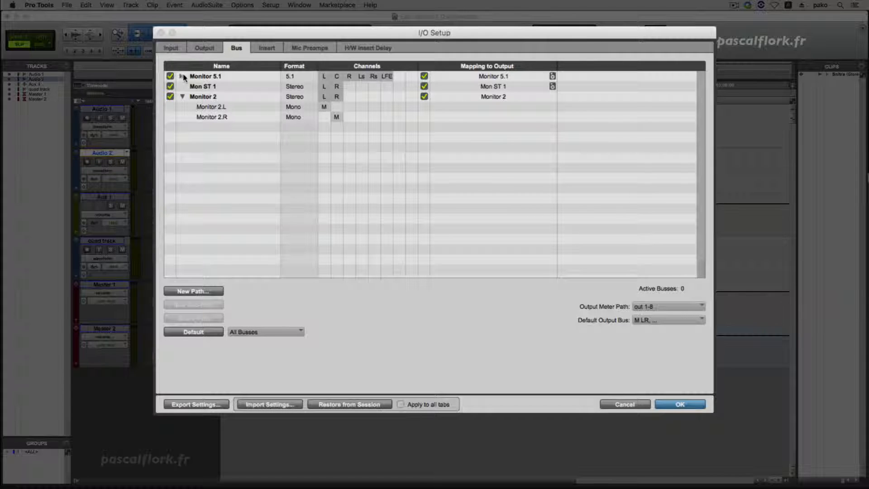
{"action": "left_click", "coordinate": [182, 76]}
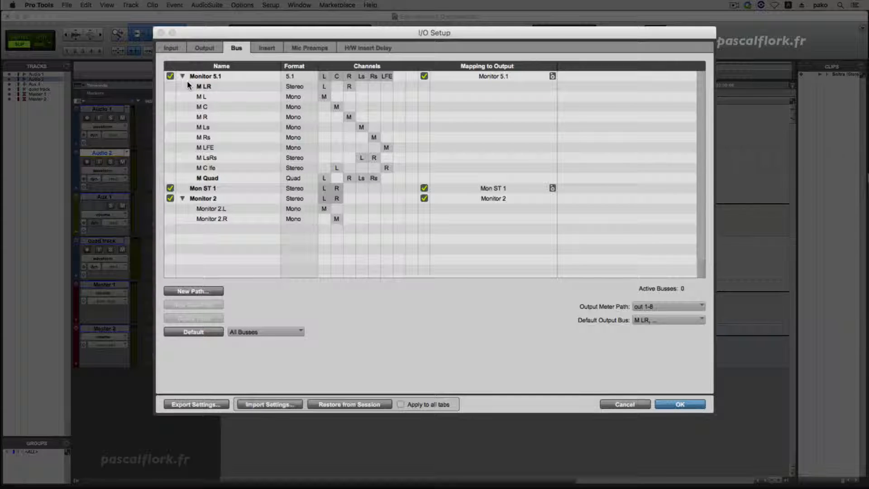